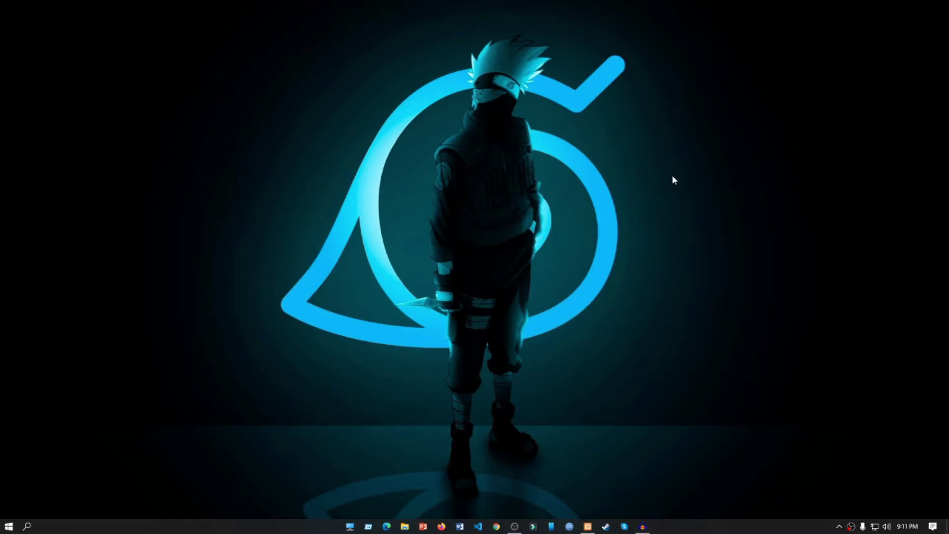
Launch Firefox and load the RS Hotel homepage at localhost/HMS/Hc.html
click(442, 527)
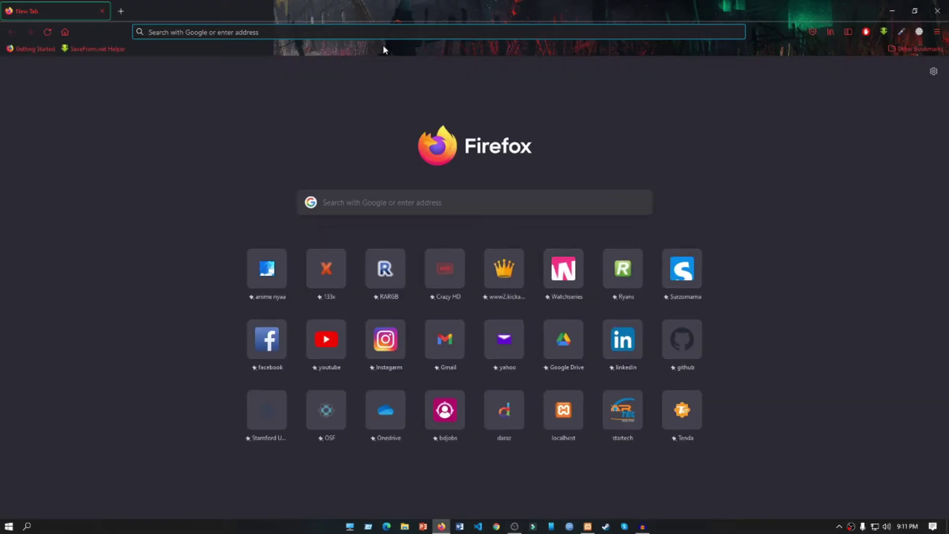
click(392, 31)
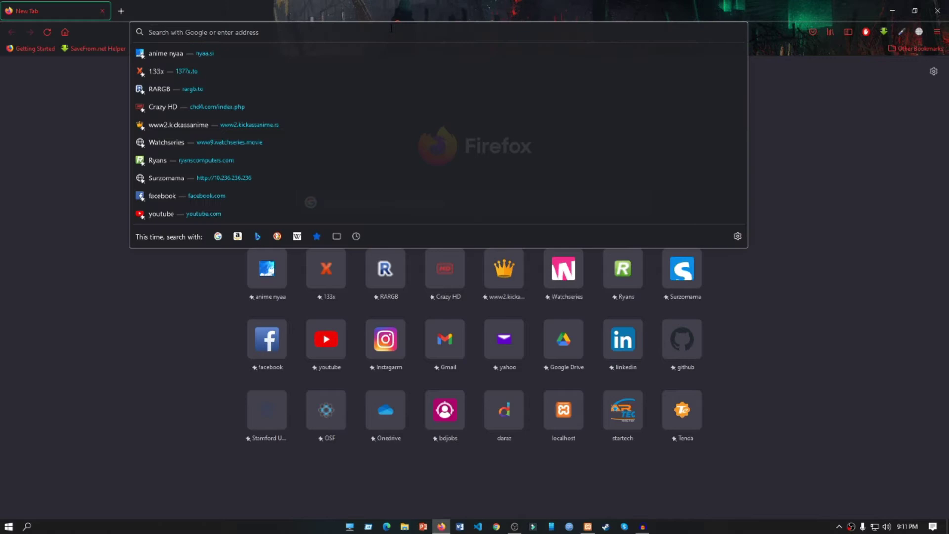
text(localhost/)
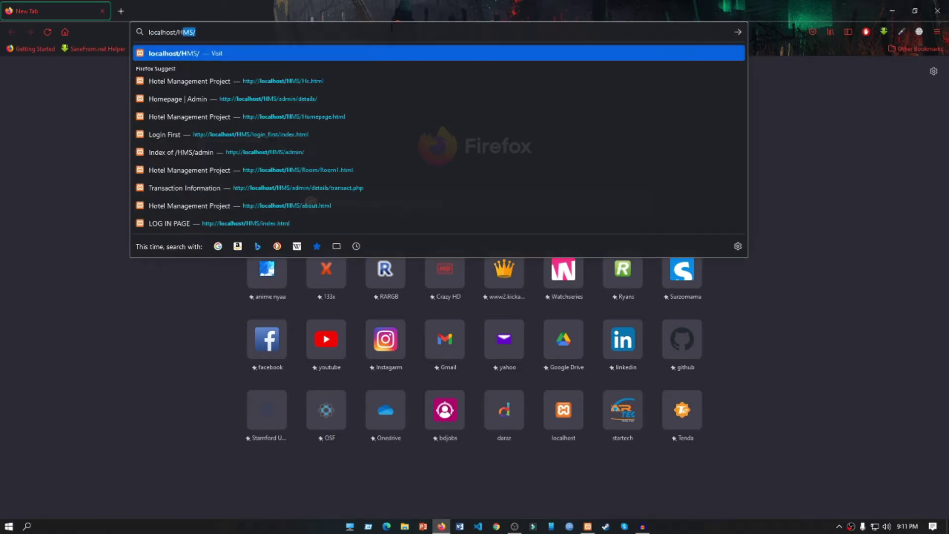
text(HMS/hc.html)
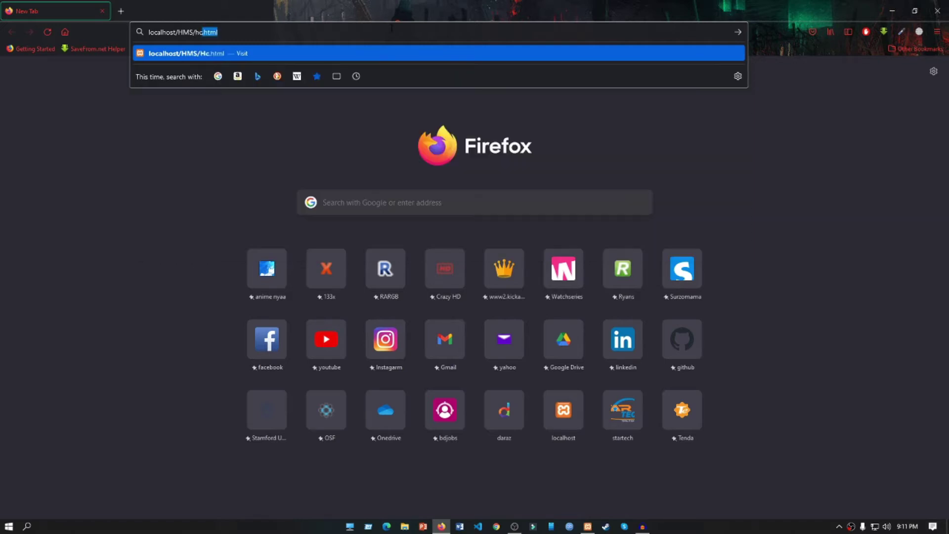
key(Return)
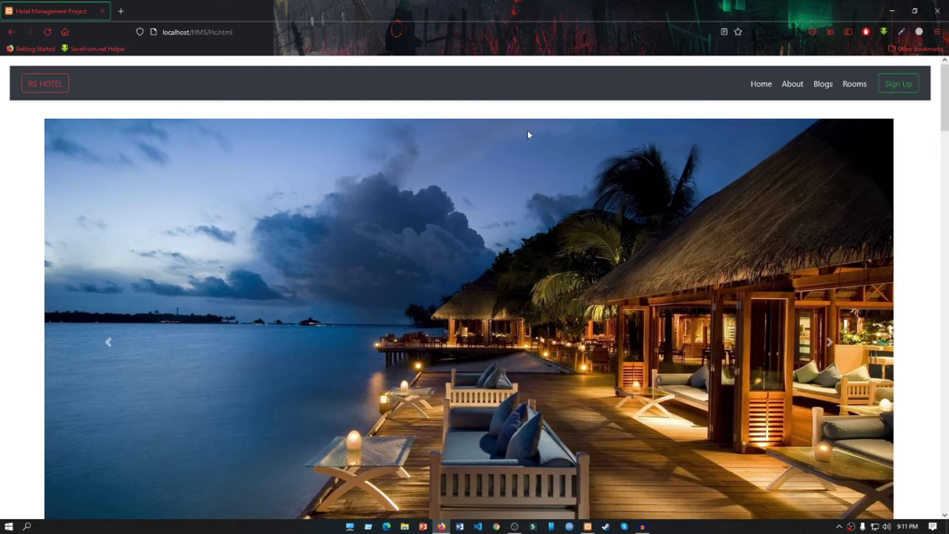
scroll(544, 108, down, 2)
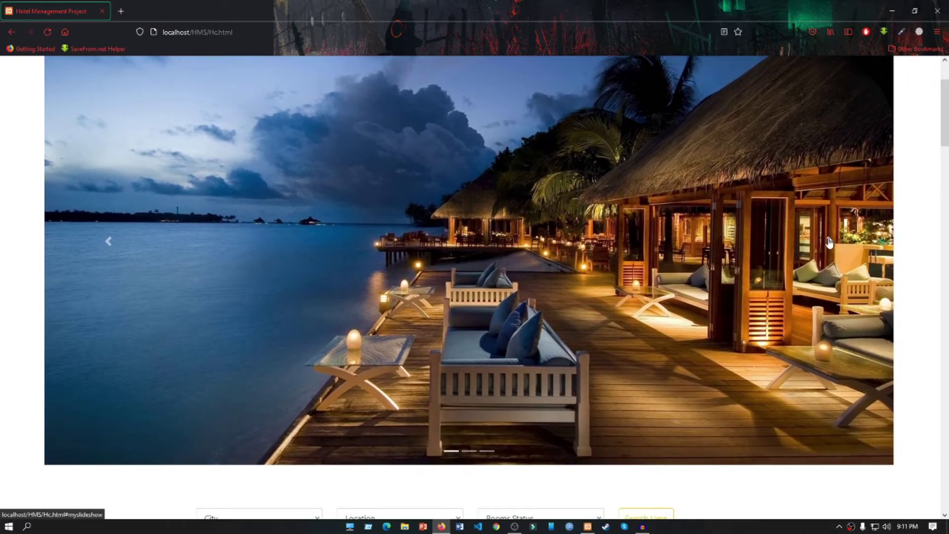
click(821, 240)
scroll(817, 237, down, 2)
scroll(817, 238, down, 3)
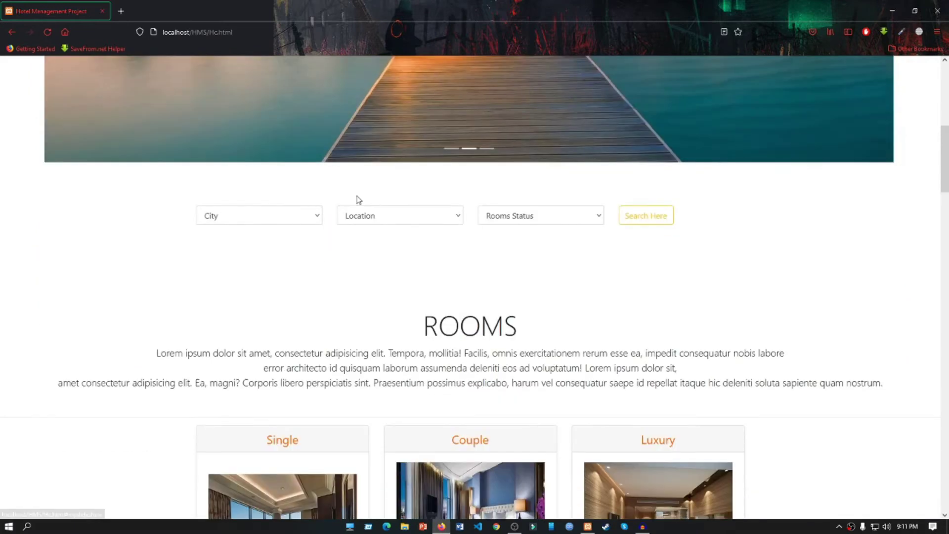
scroll(677, 197, down, 2)
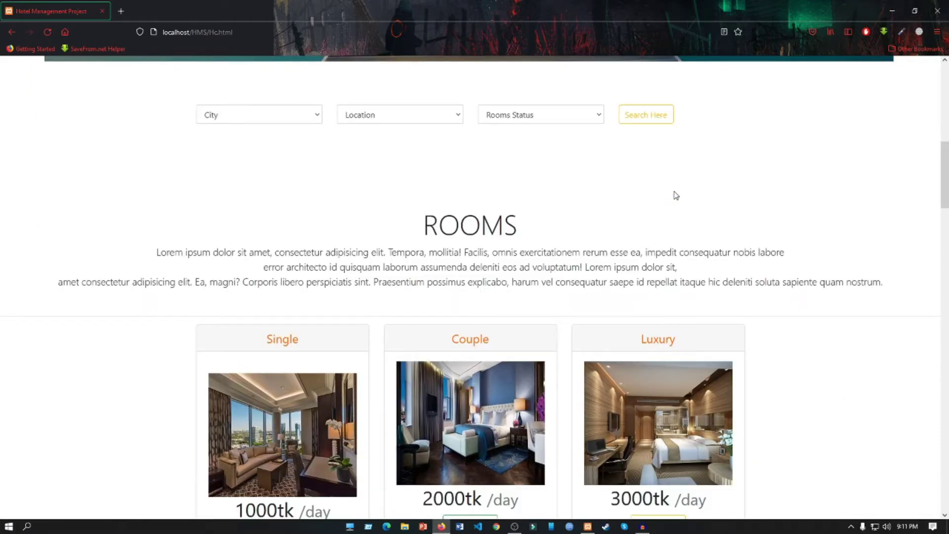
scroll(537, 220, down, 2)
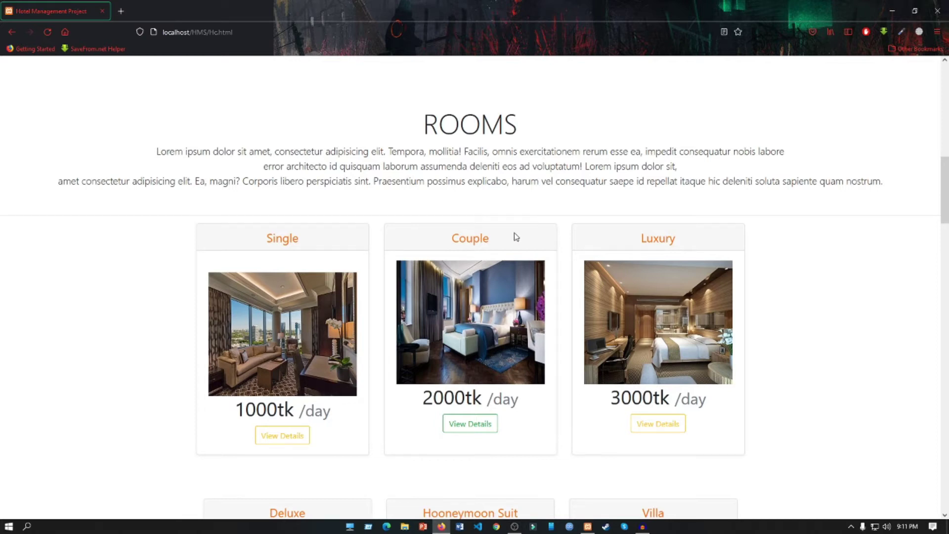
scroll(590, 240, down, 2)
scroll(590, 240, down, 3)
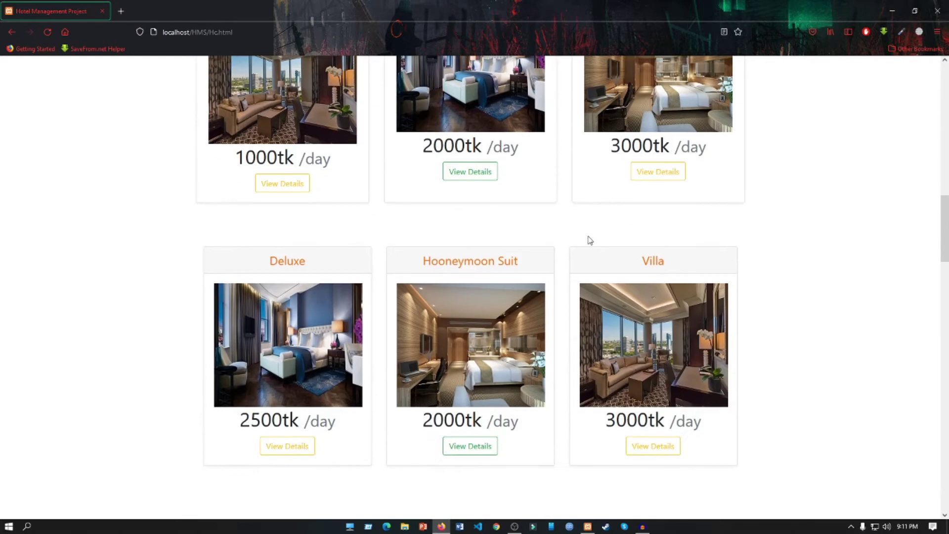
scroll(590, 240, down, 5)
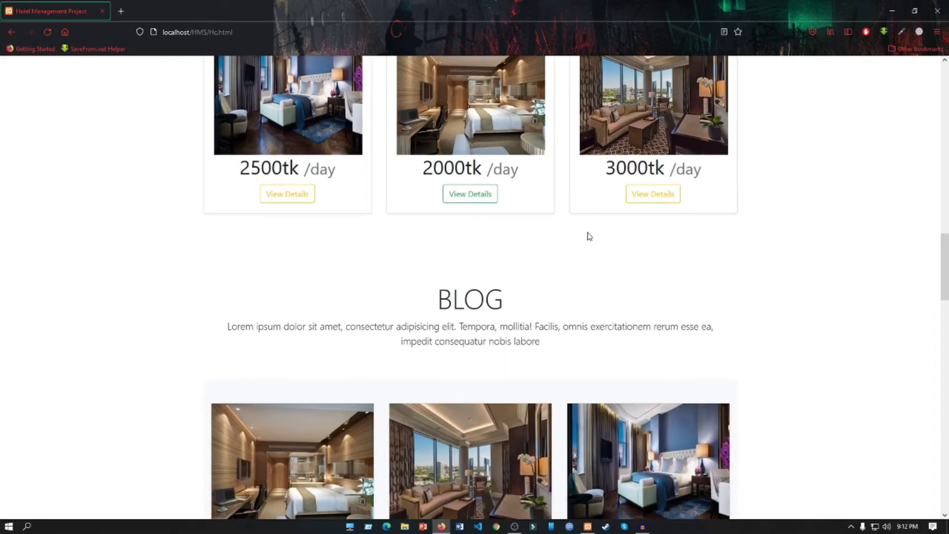
scroll(590, 237, down, 7)
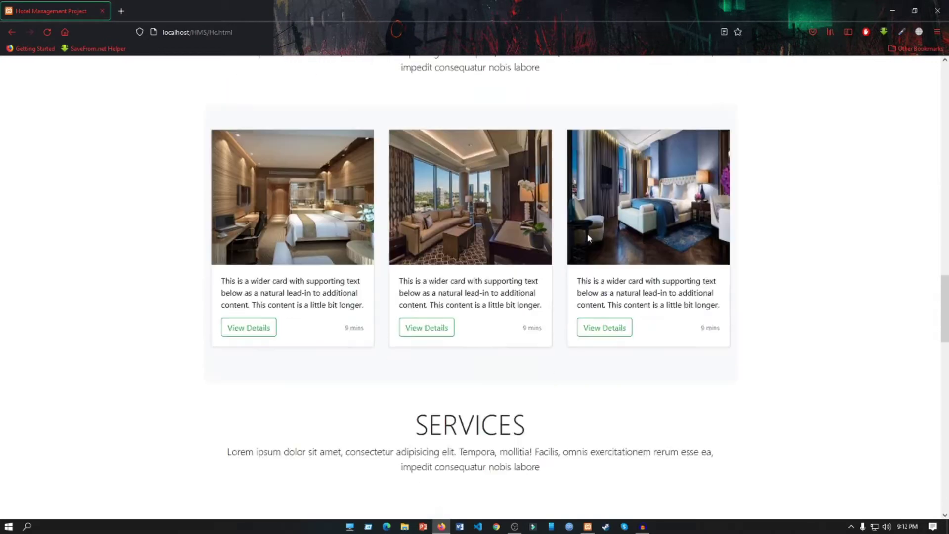
scroll(588, 239, down, 7)
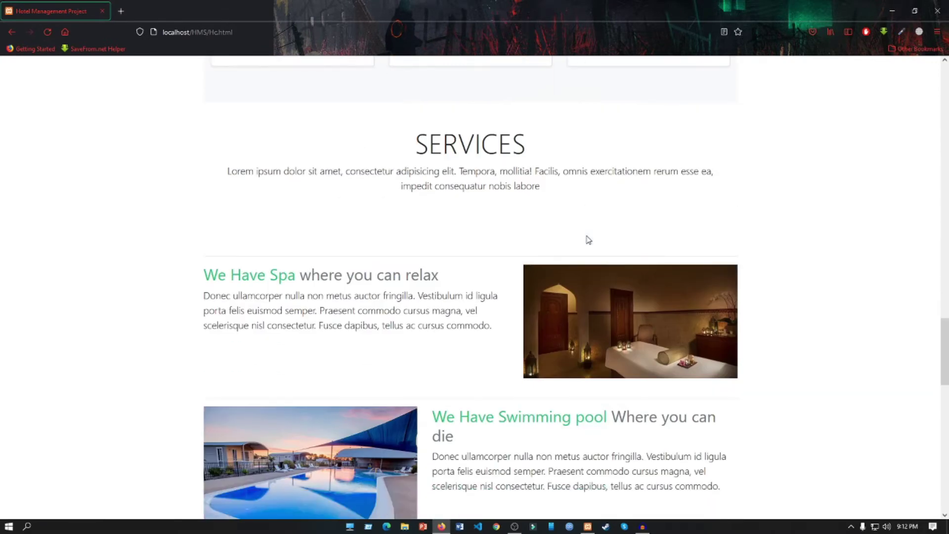
scroll(588, 240, down, 13)
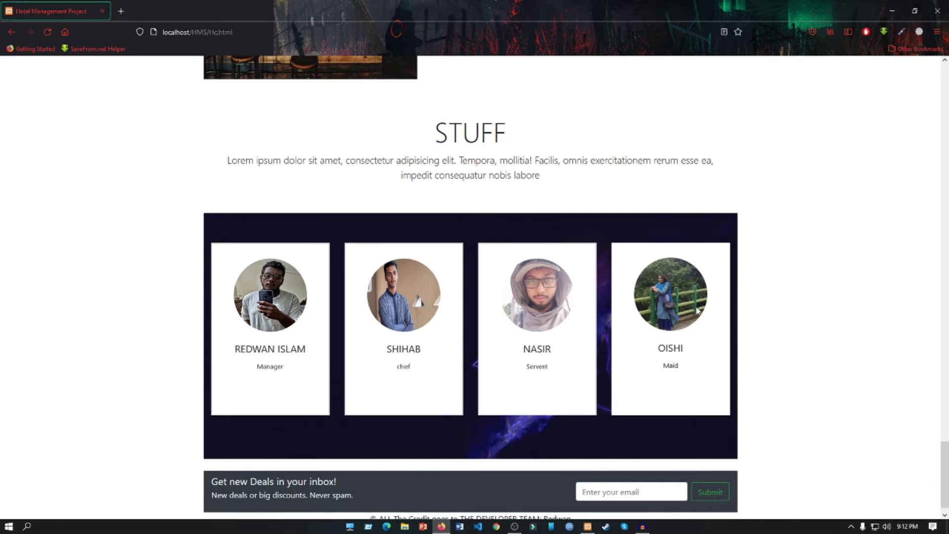
scroll(698, 310, down, 1)
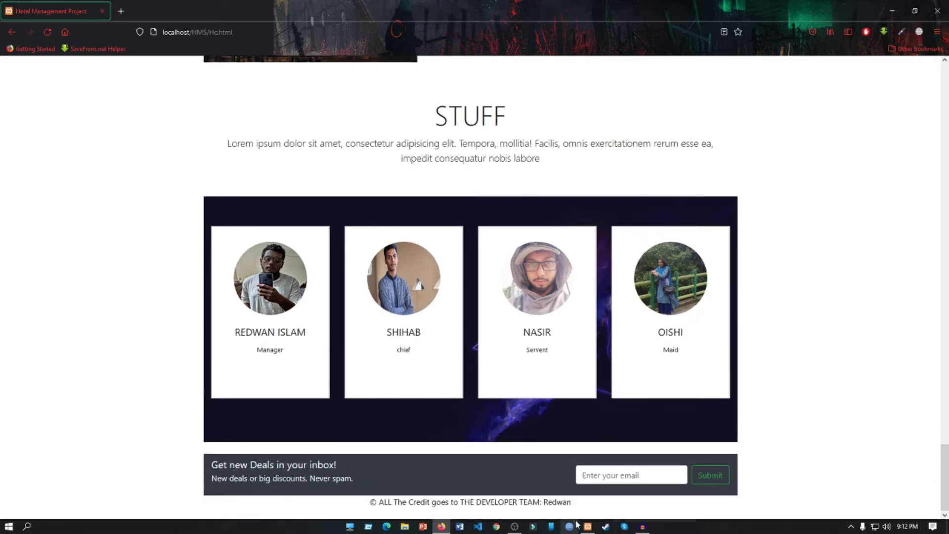
scroll(818, 435, up, 20)
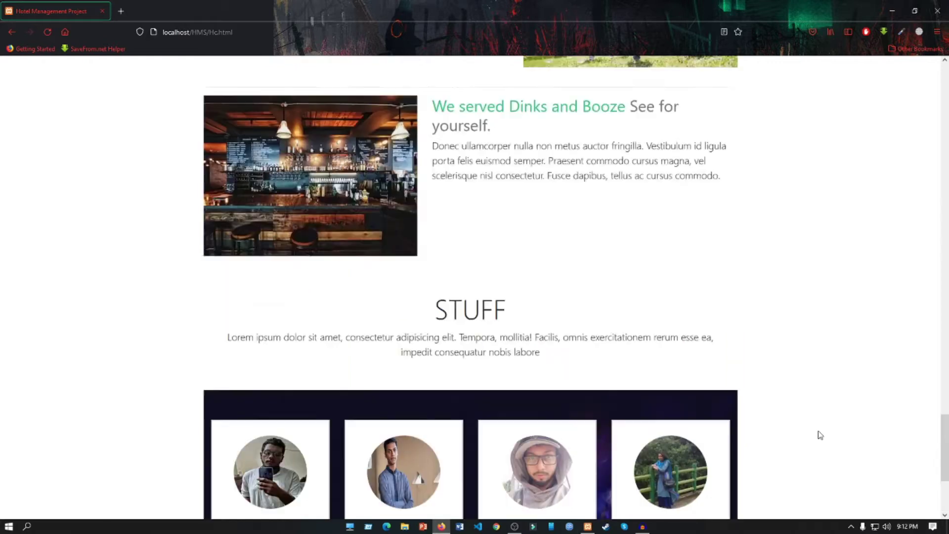
scroll(817, 437, up, 10)
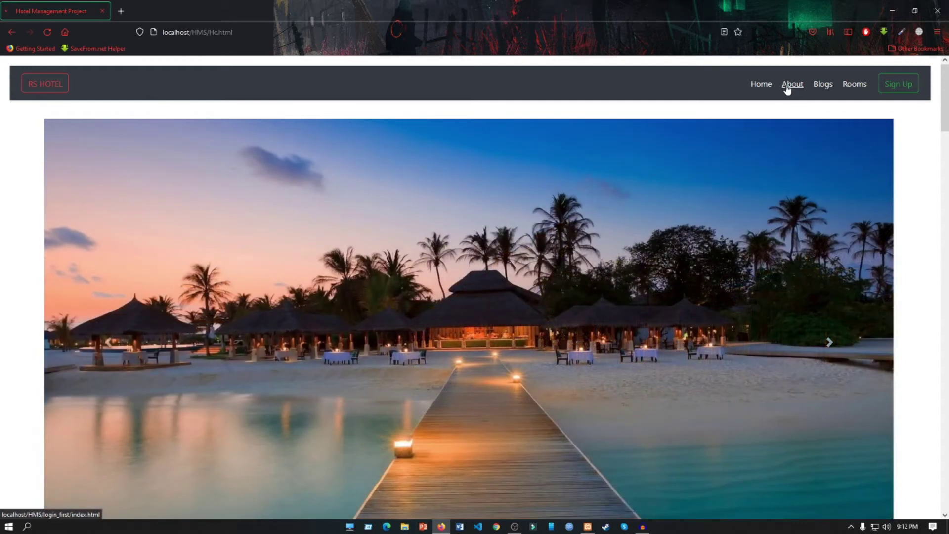
click(788, 89)
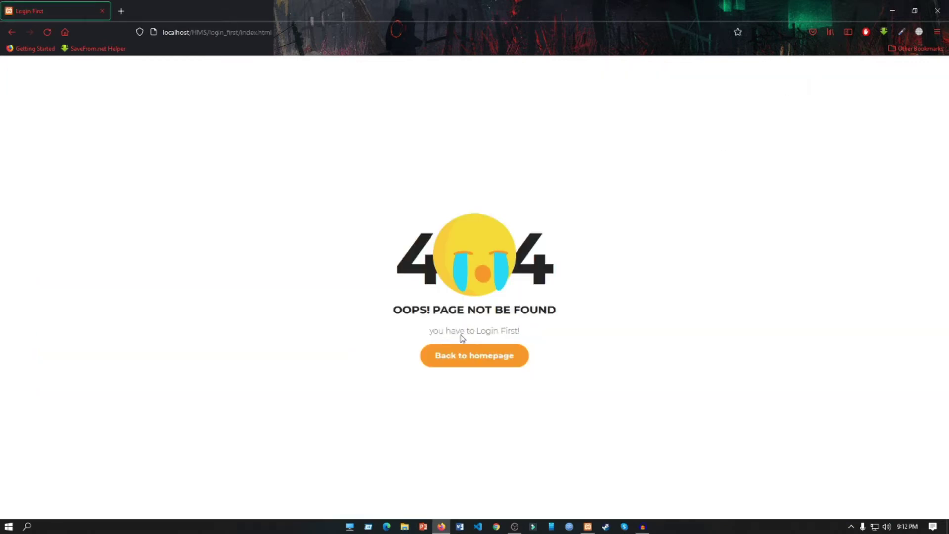
click(497, 357)
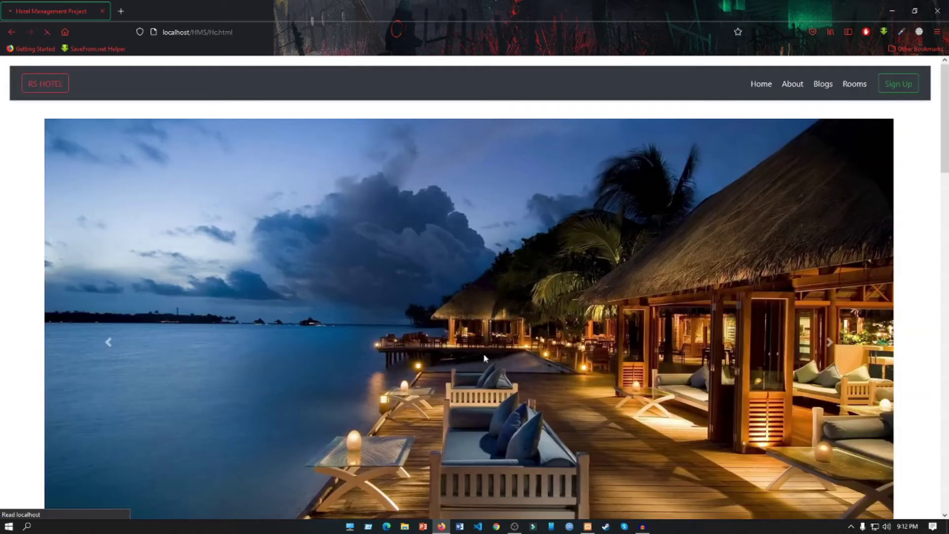
click(821, 85)
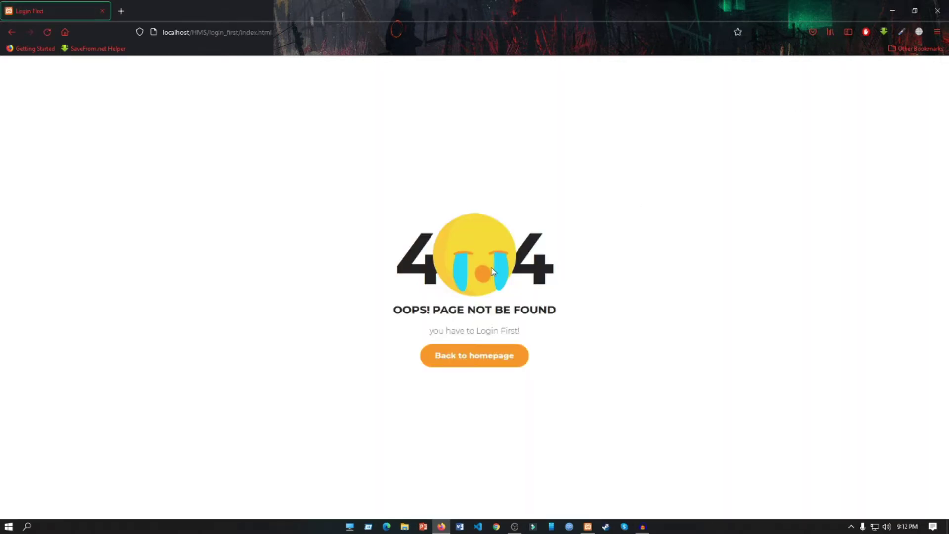
click(492, 363)
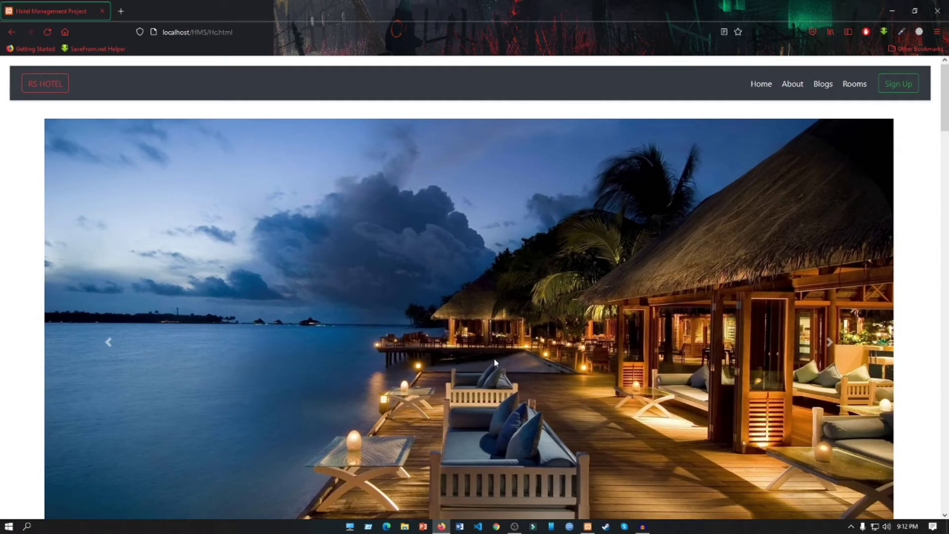
Fill the registration form with first name, e-mail, phone and password, accept the terms, and submit
click(911, 87)
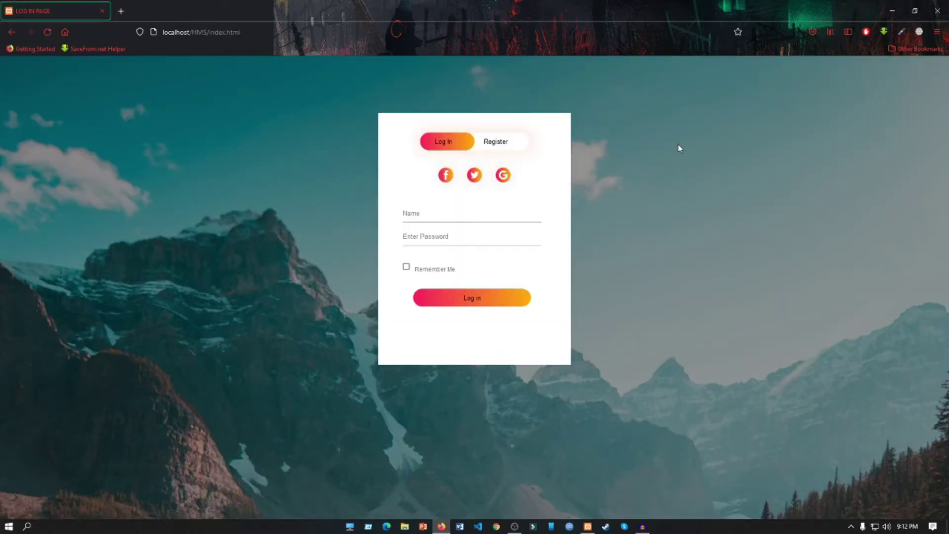
click(513, 148)
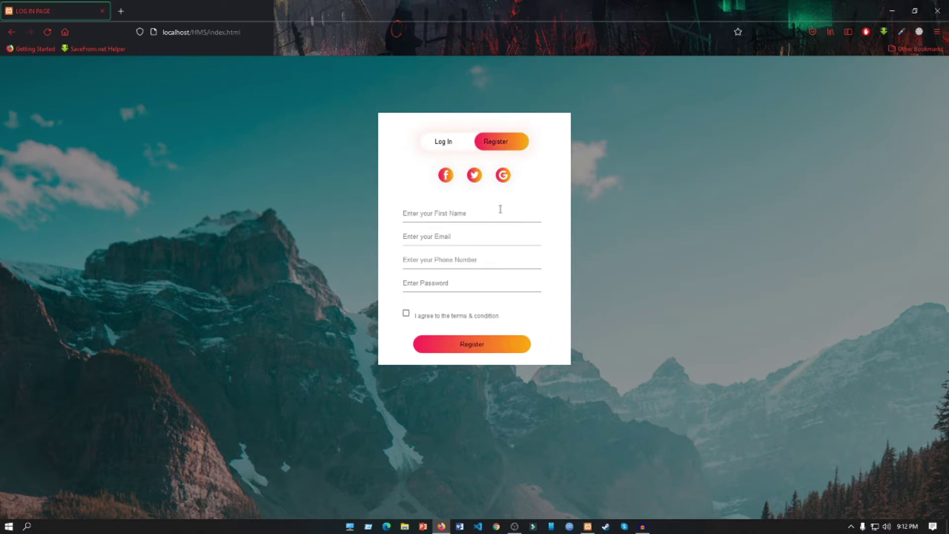
click(500, 209)
text(ray)
click(503, 230)
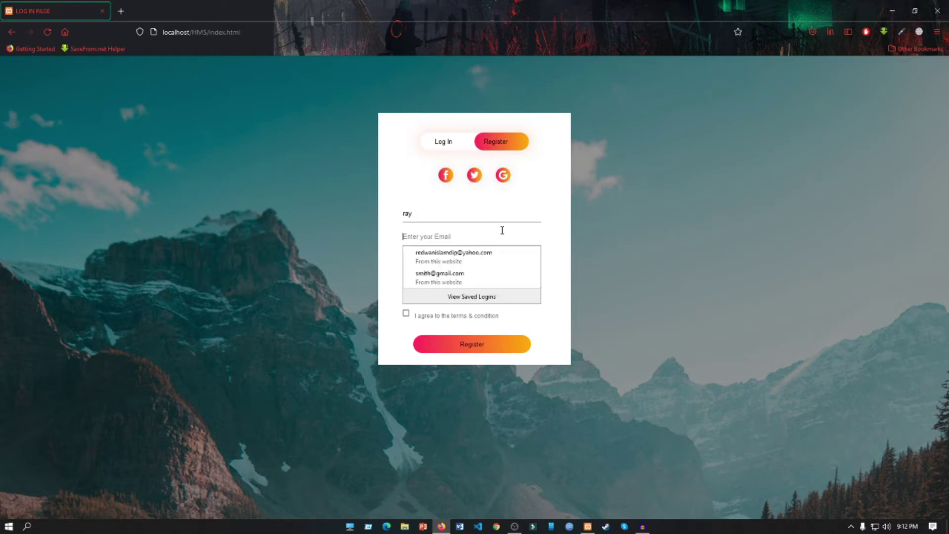
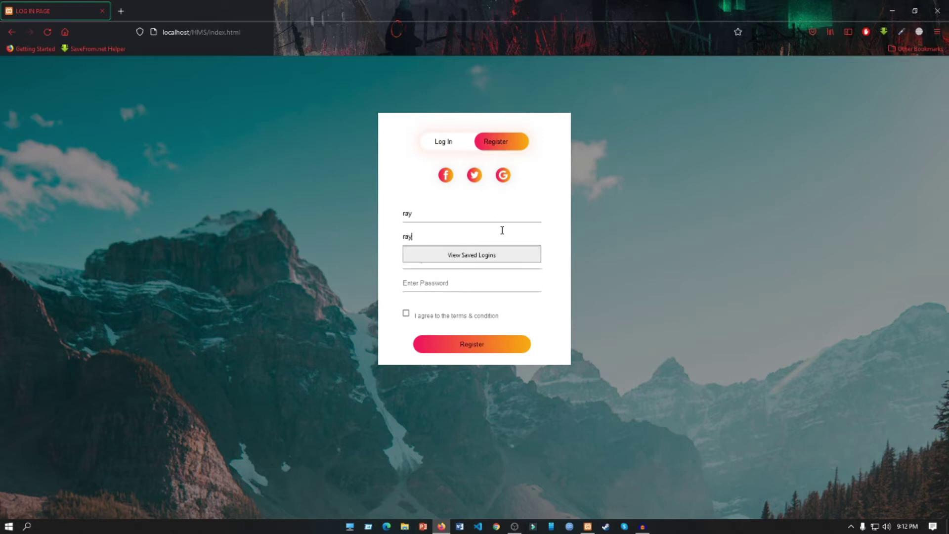
key(Tab)
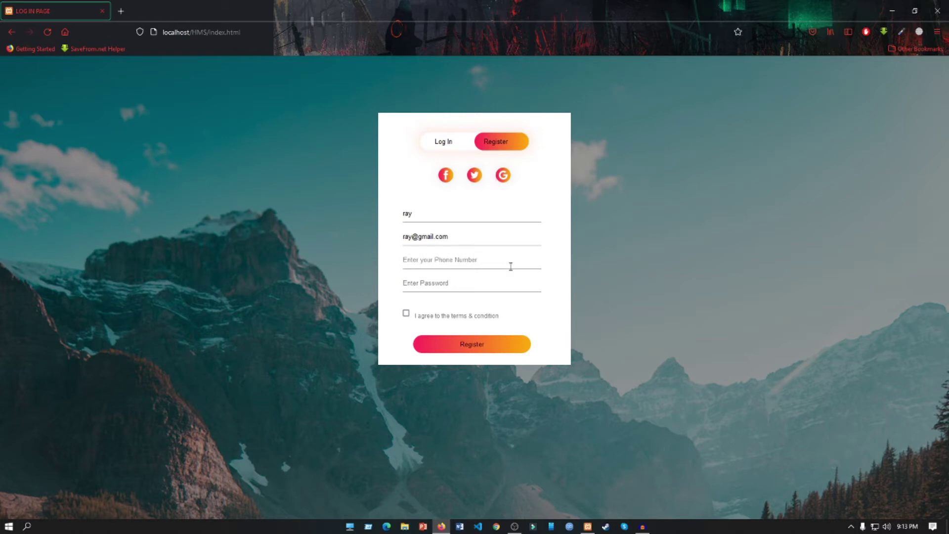
text(5555222)
click(495, 280)
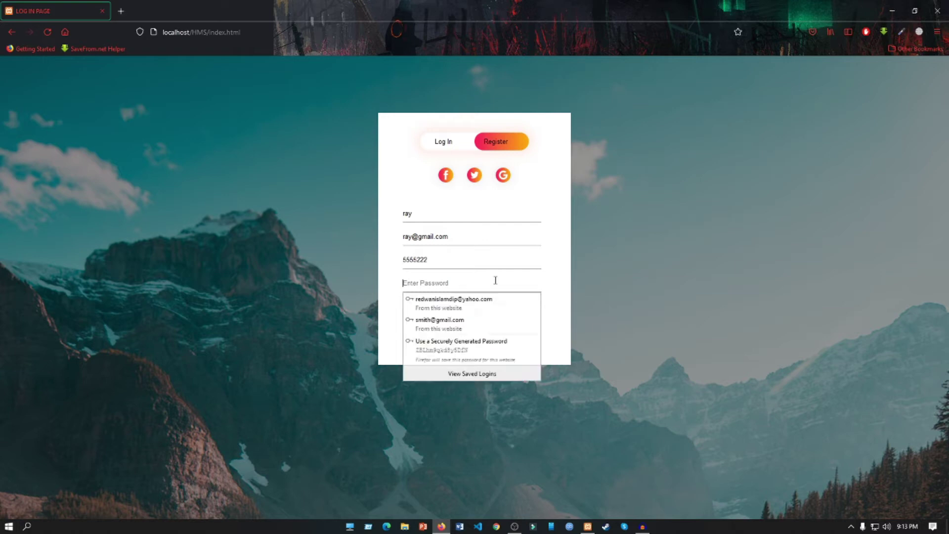
text(123)
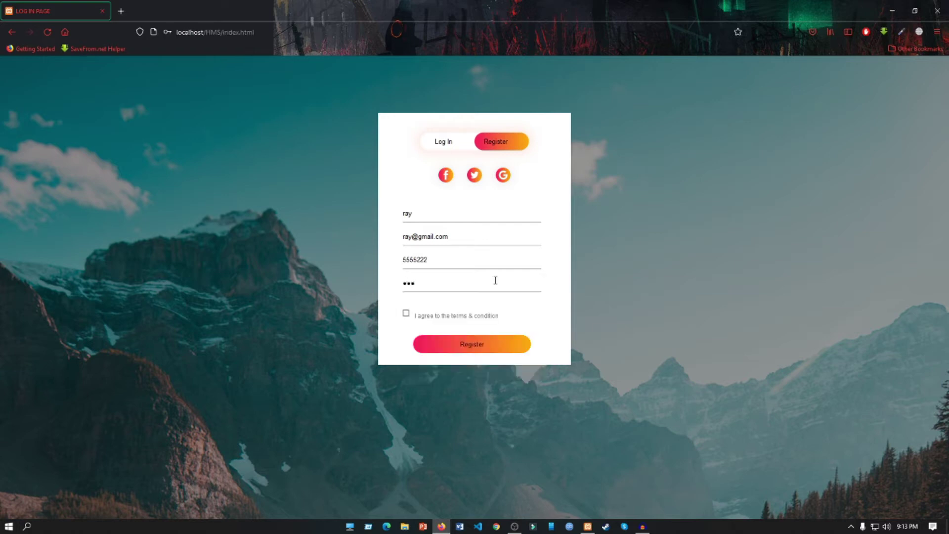
click(406, 314)
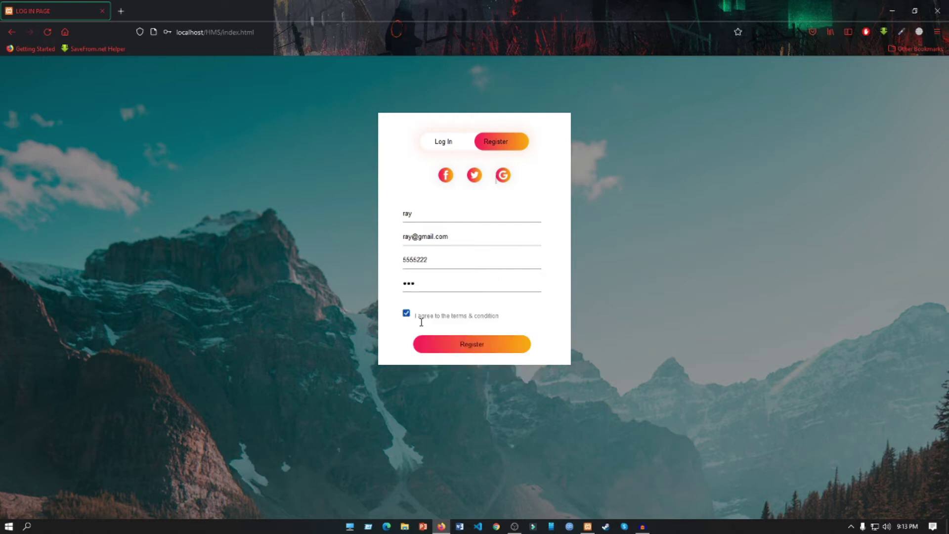
click(466, 350)
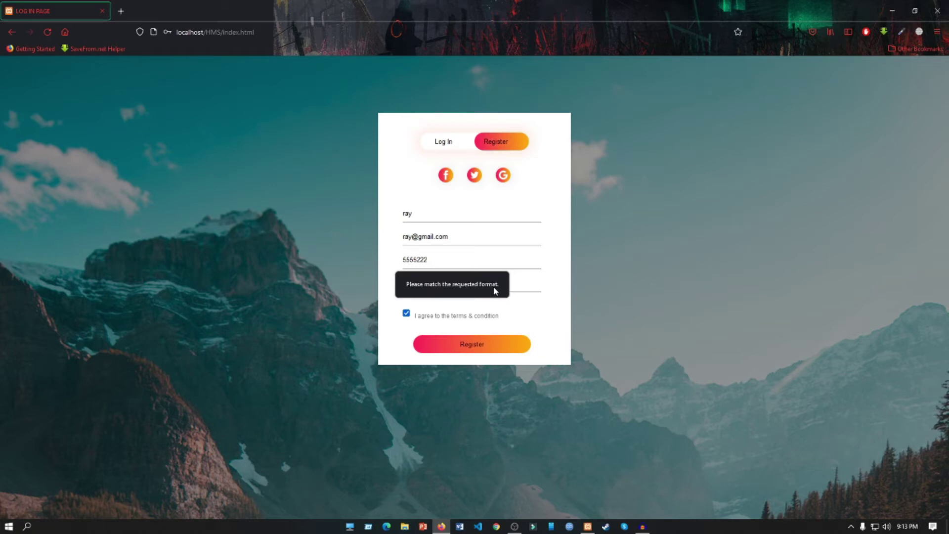
Re-enter the rejected phone number with a +88 prefix, resubmit, and decline saving the login
double_click(475, 263)
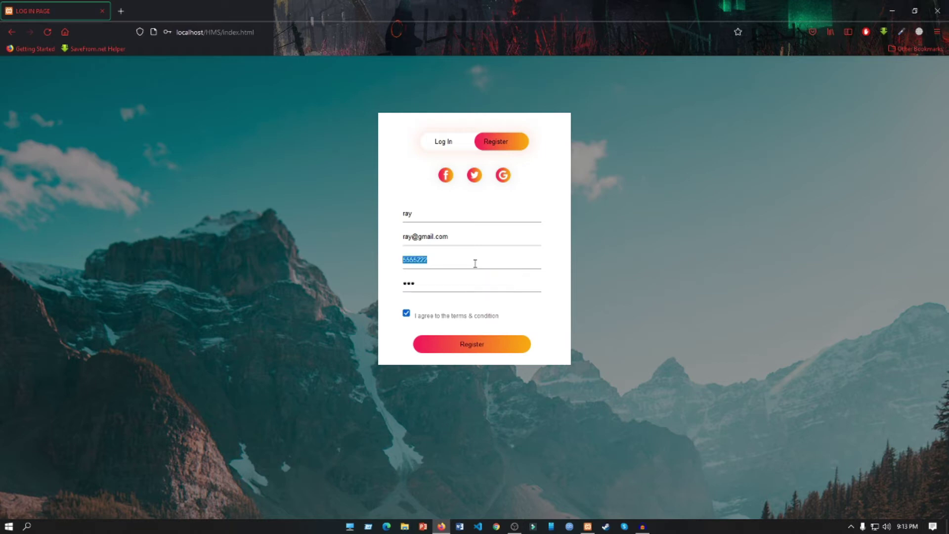
key(BackSpace)
text(+880-)
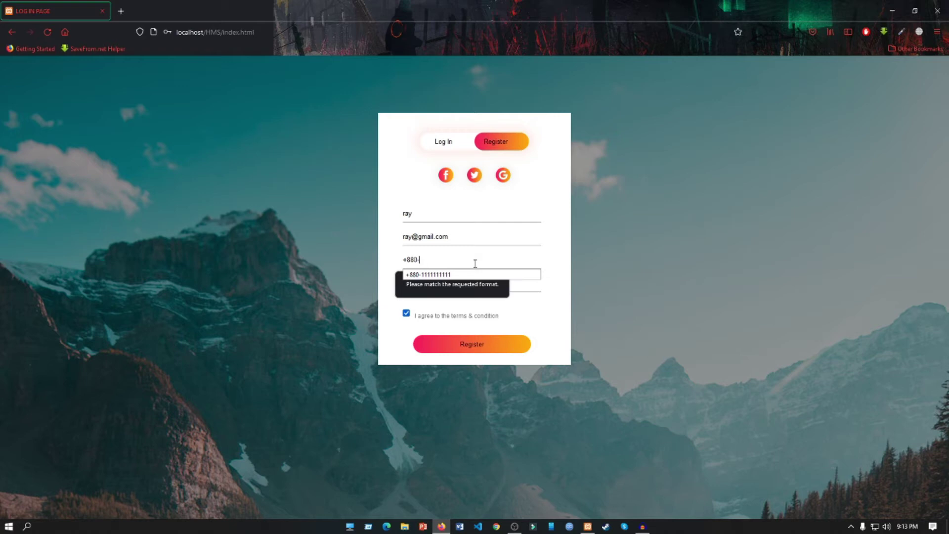
text(1111111111)
click(492, 260)
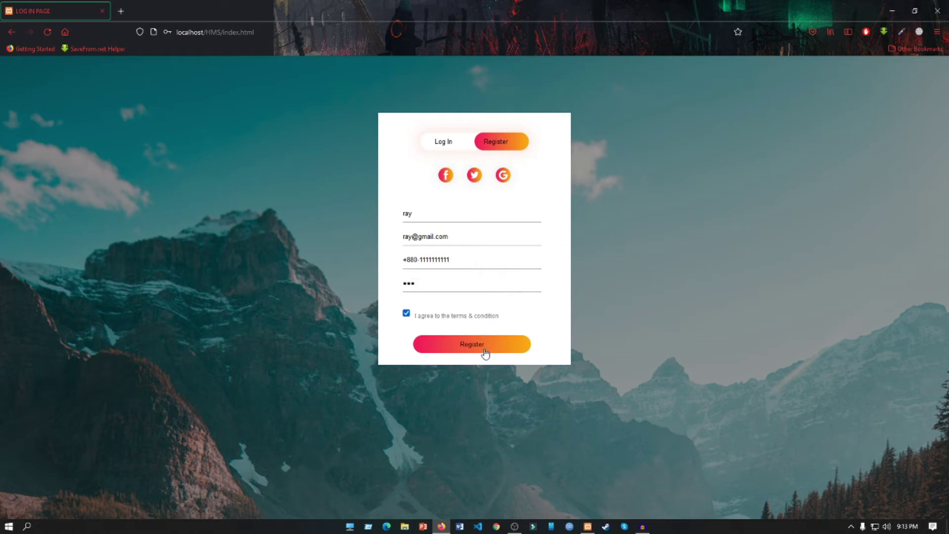
click(485, 351)
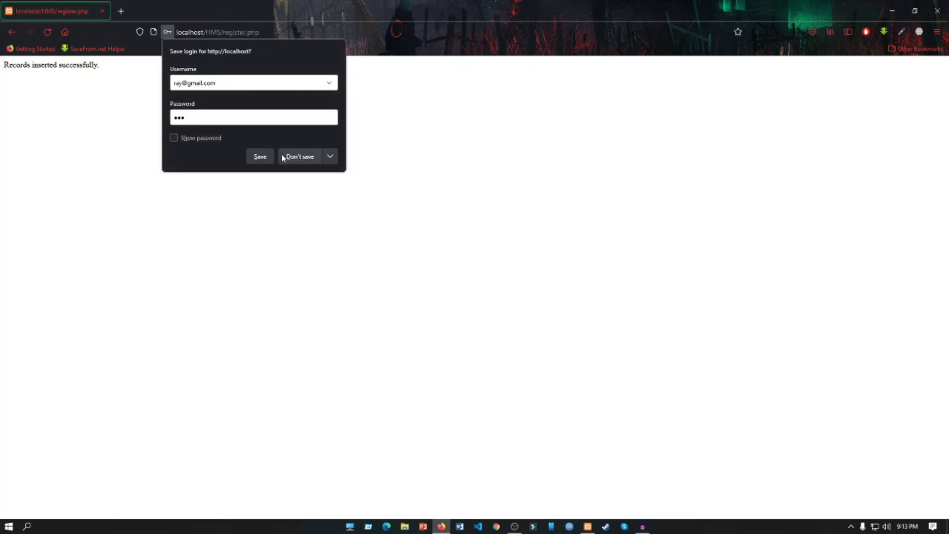
click(257, 158)
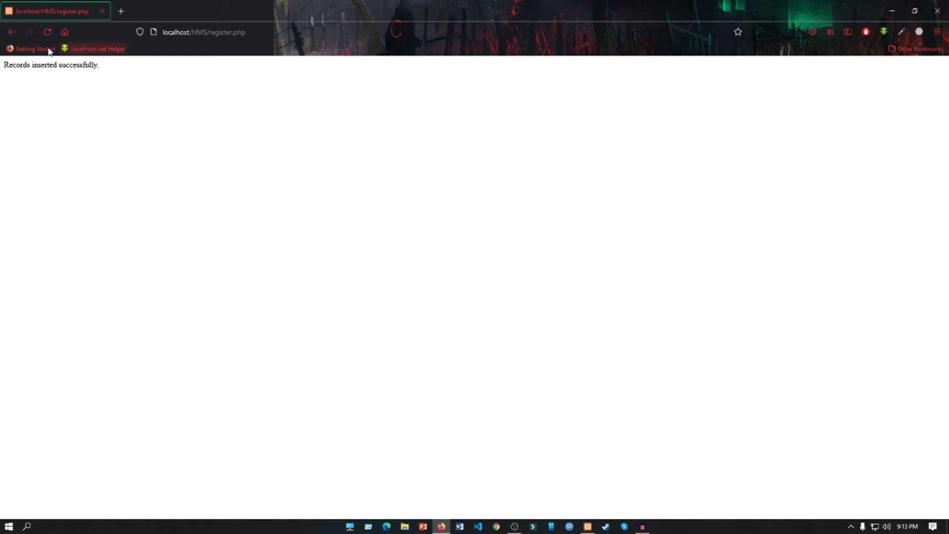
click(13, 33)
In a new tab, open localhost/phpmyadmin and browse the person table of logindb
click(120, 11)
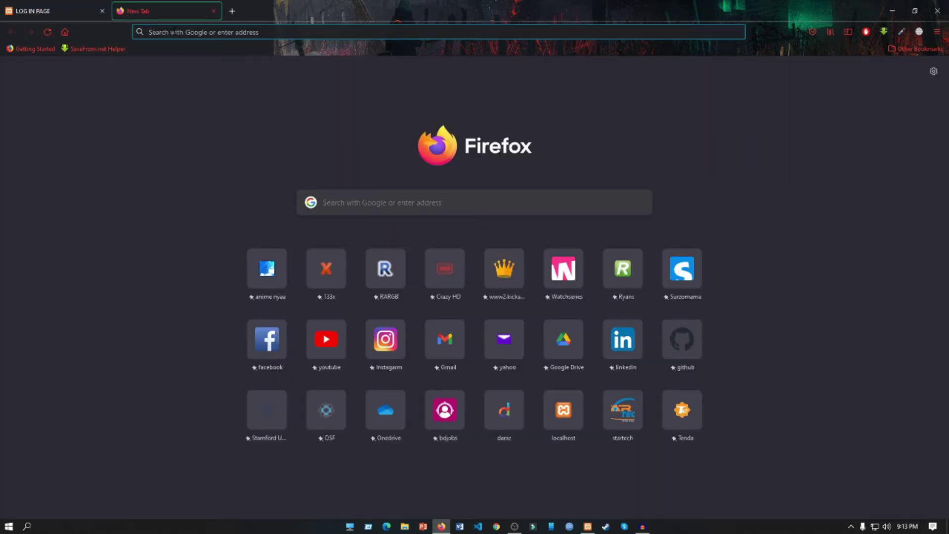
click(174, 30)
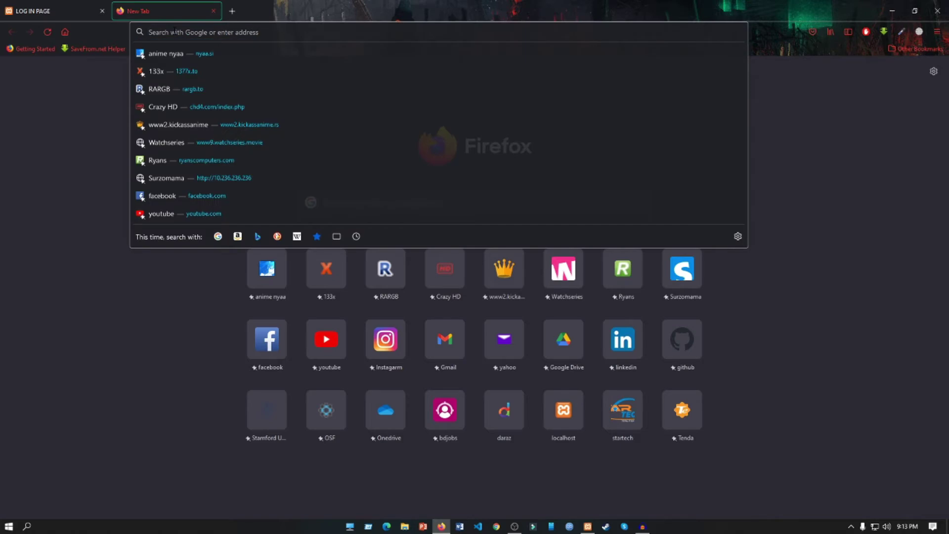
text(localhost/)
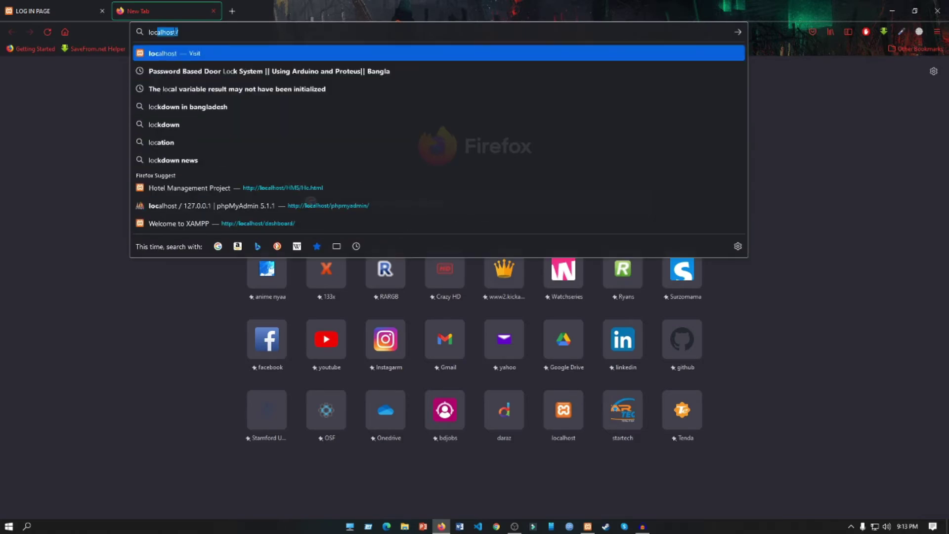
key(Right)
text(php)
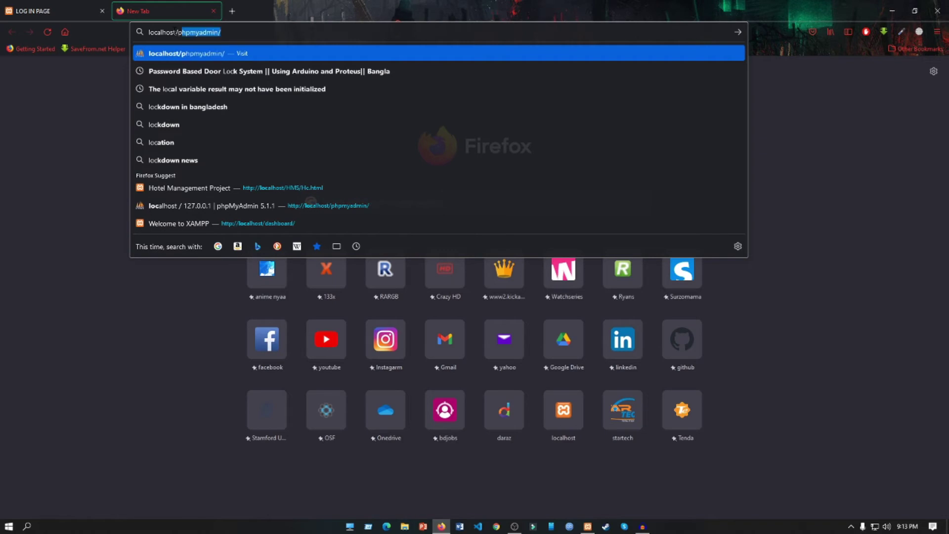
key(Return)
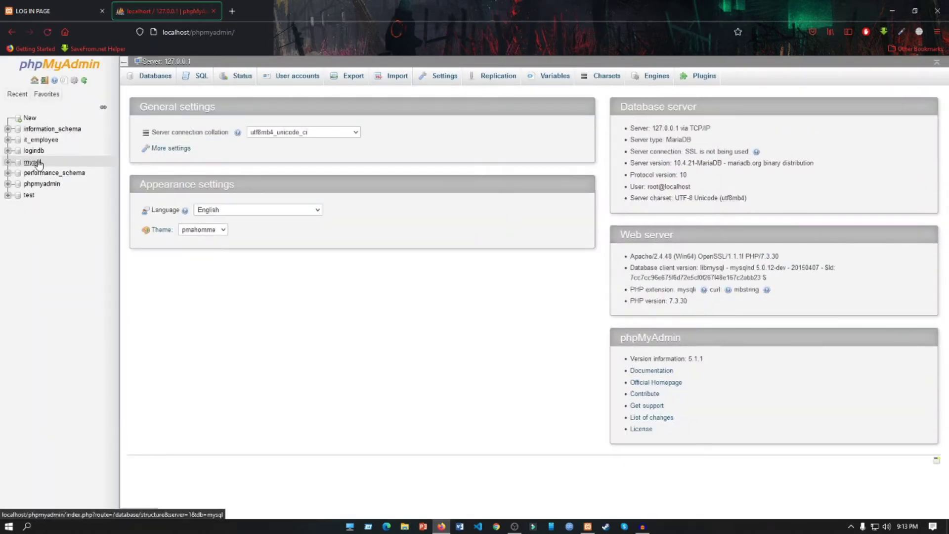
click(42, 155)
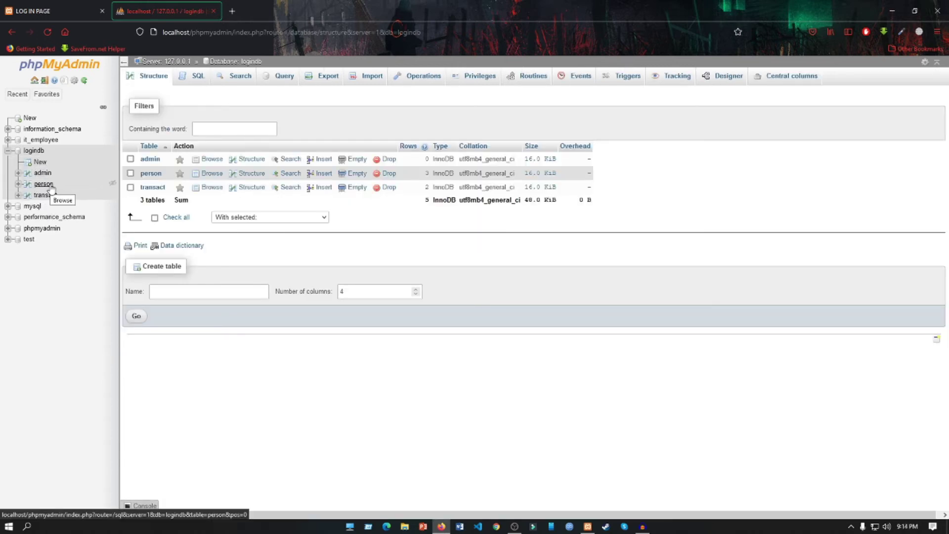
click(44, 184)
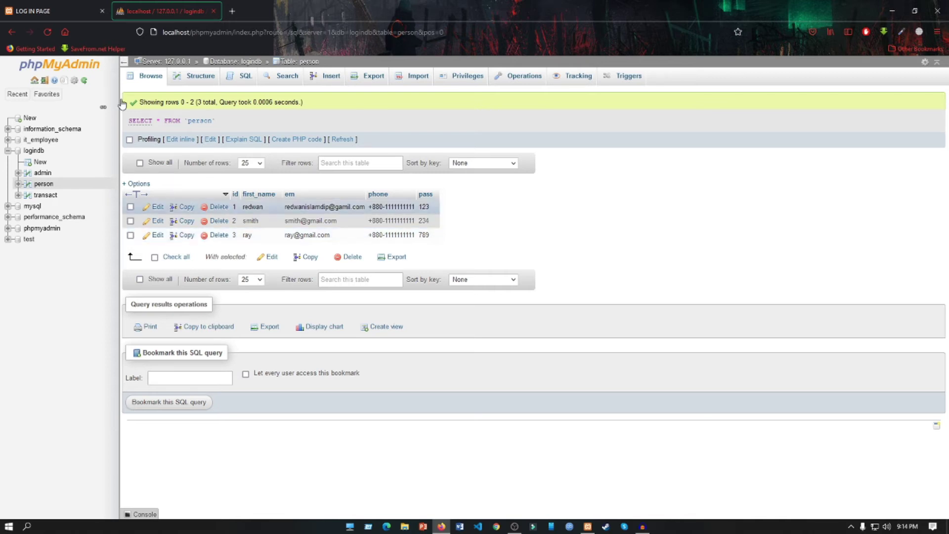
On the hotel login tab, enter the username and a password with Remember Me ticked, and submit
click(79, 11)
click(451, 142)
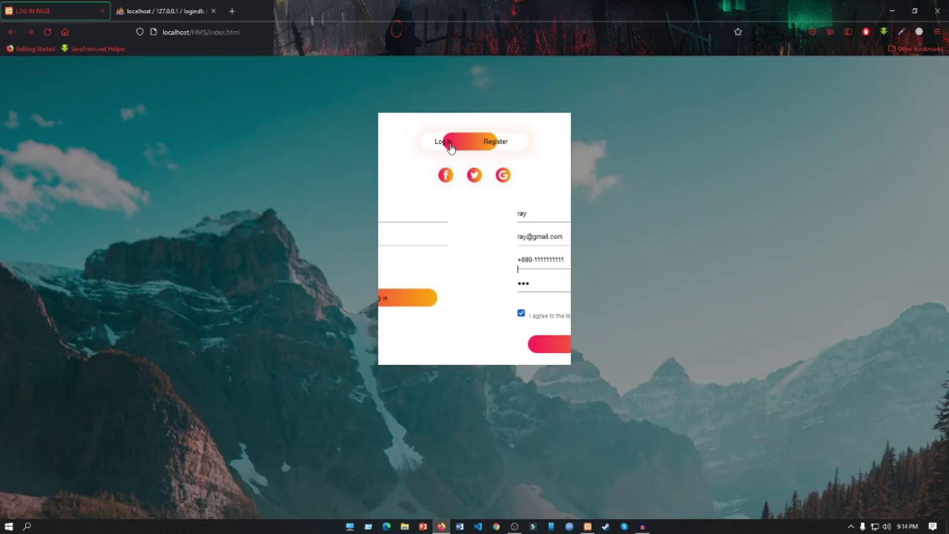
click(451, 212)
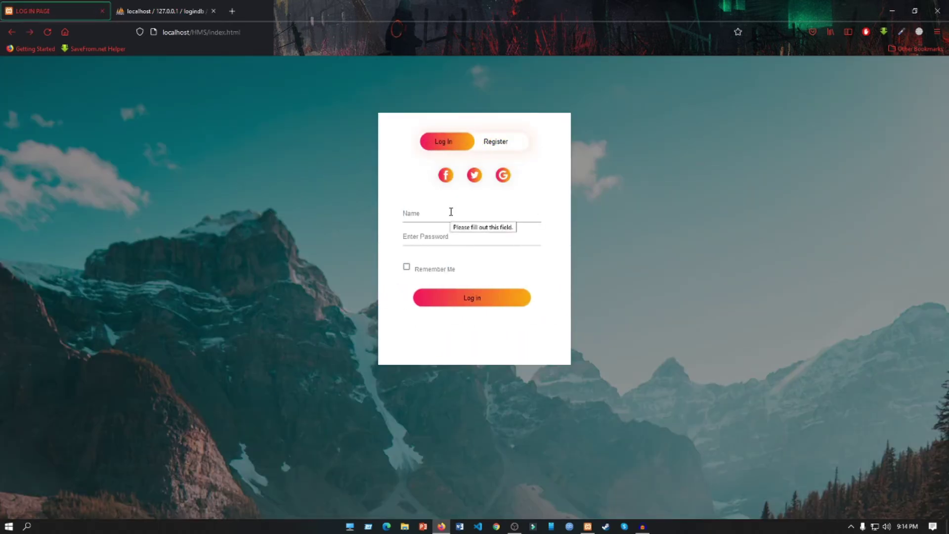
text(ra)
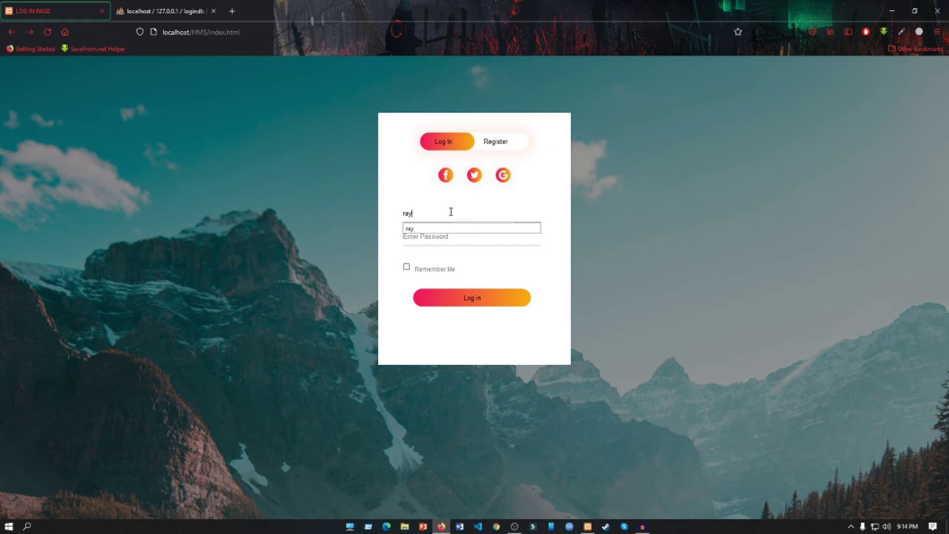
text(y)
click(445, 237)
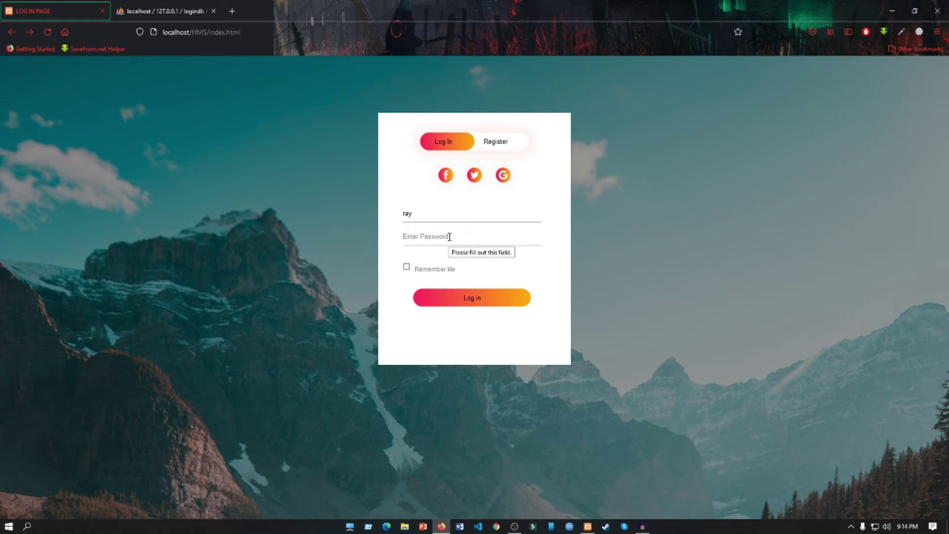
text(789)
key(BackSpace)
key(BackSpace)
key(BackSpace)
text(123)
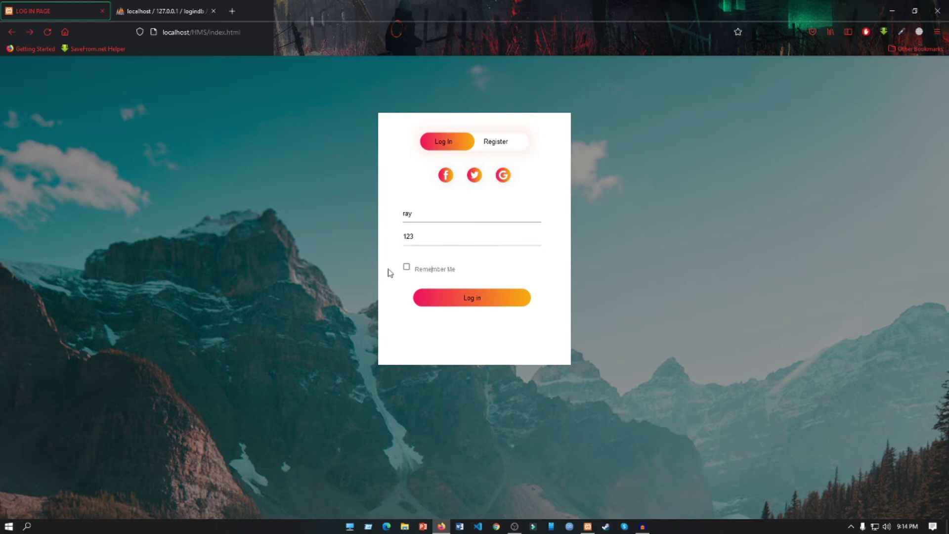
click(406, 267)
click(517, 302)
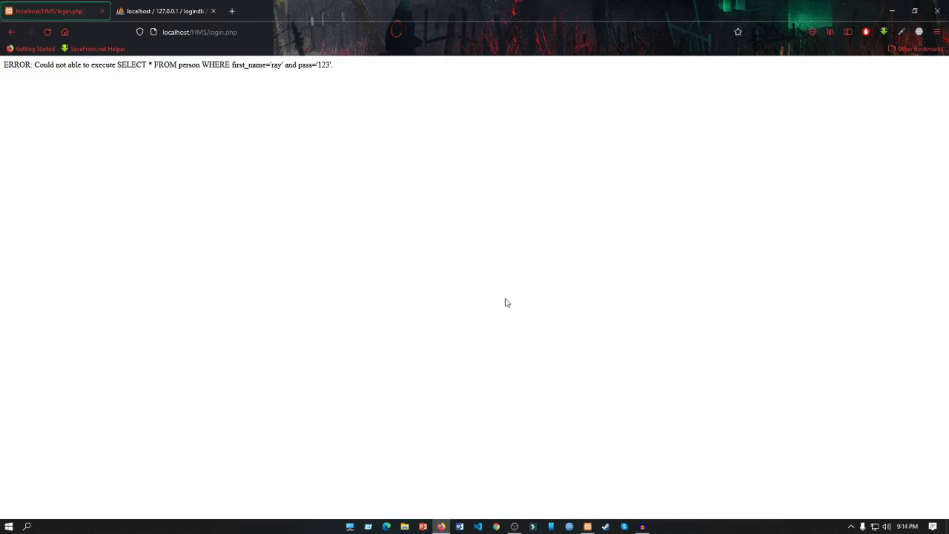
Return to the login form after the error and clear the wrong password
click(16, 32)
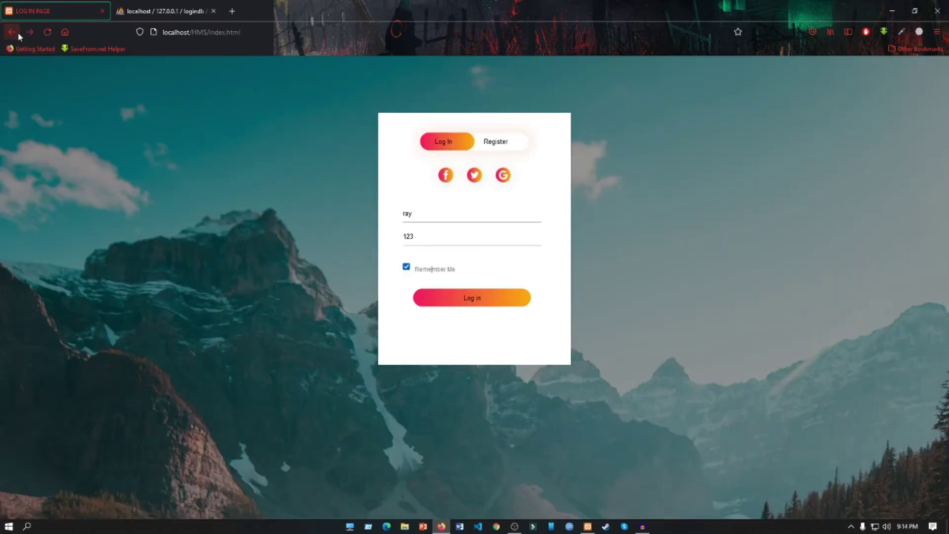
double_click(462, 237)
key(BackSpace)
Enter the correct password and log in to the RS HOTEL site
text(789)
click(489, 303)
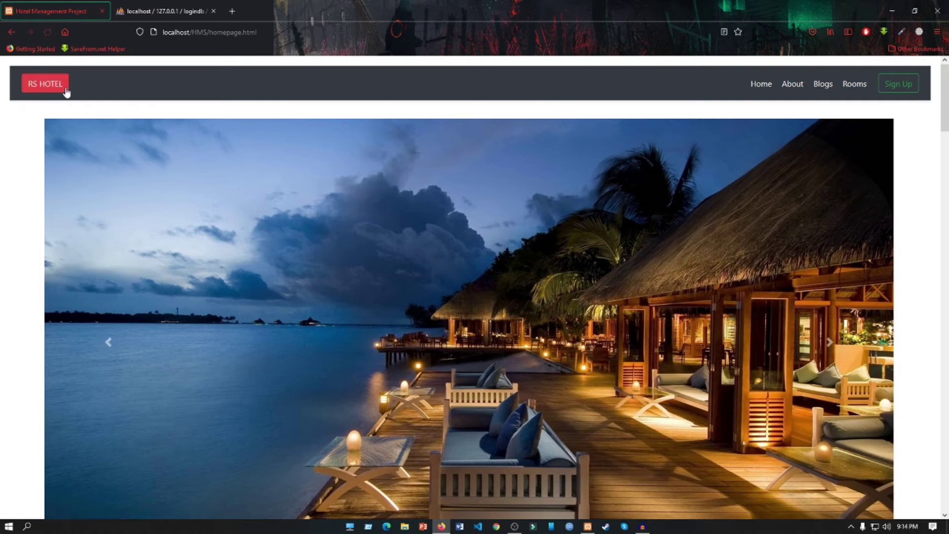
drag(946, 88, 947, 109)
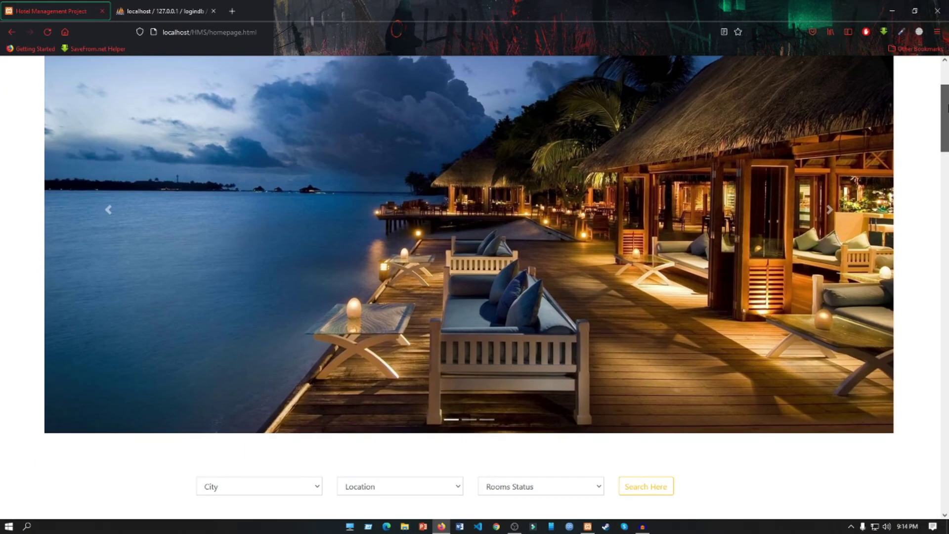
scroll(889, 113, up, 3)
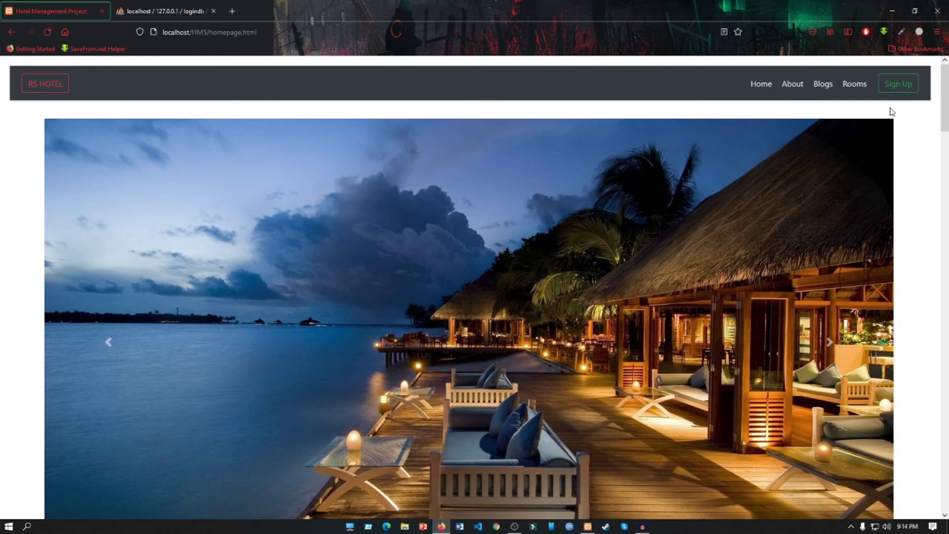
Browse through the About and Blogs pages
click(800, 90)
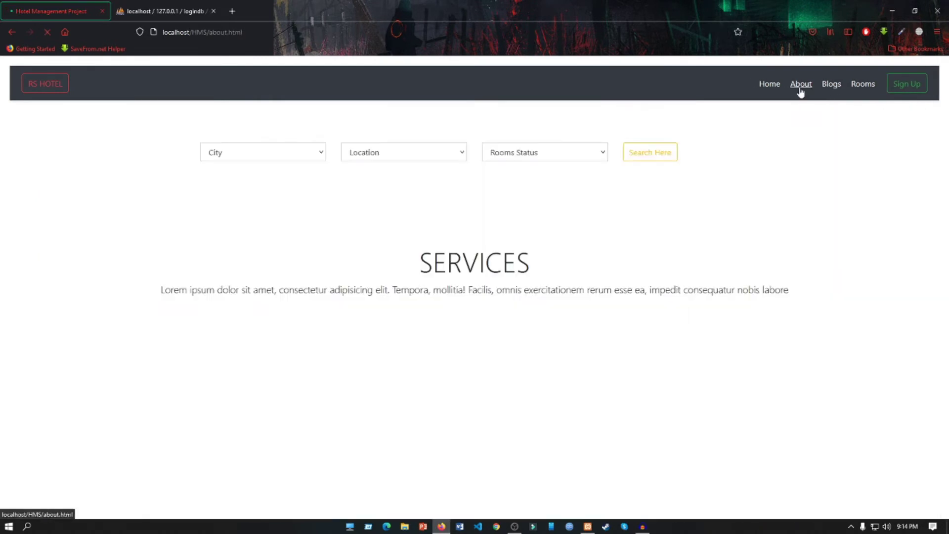
scroll(792, 170, down, 7)
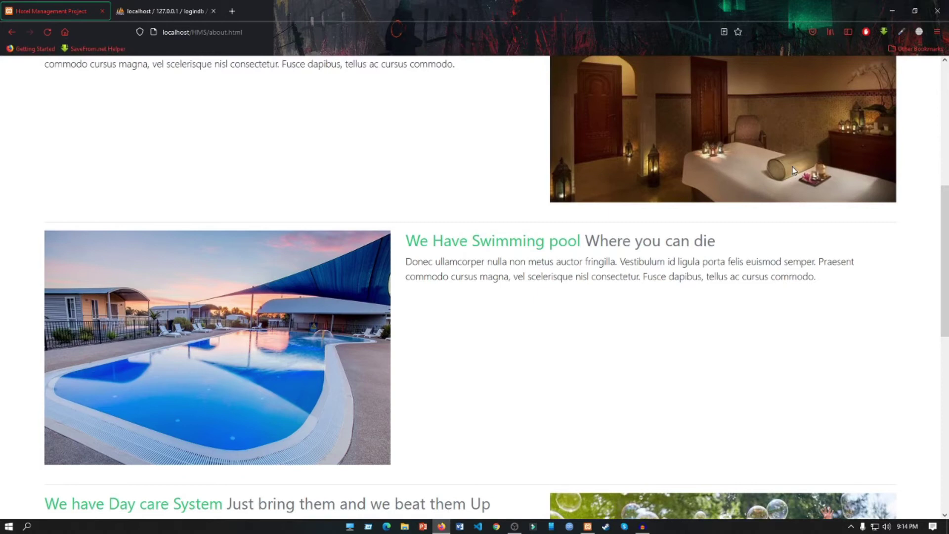
scroll(792, 163, up, 7)
click(822, 85)
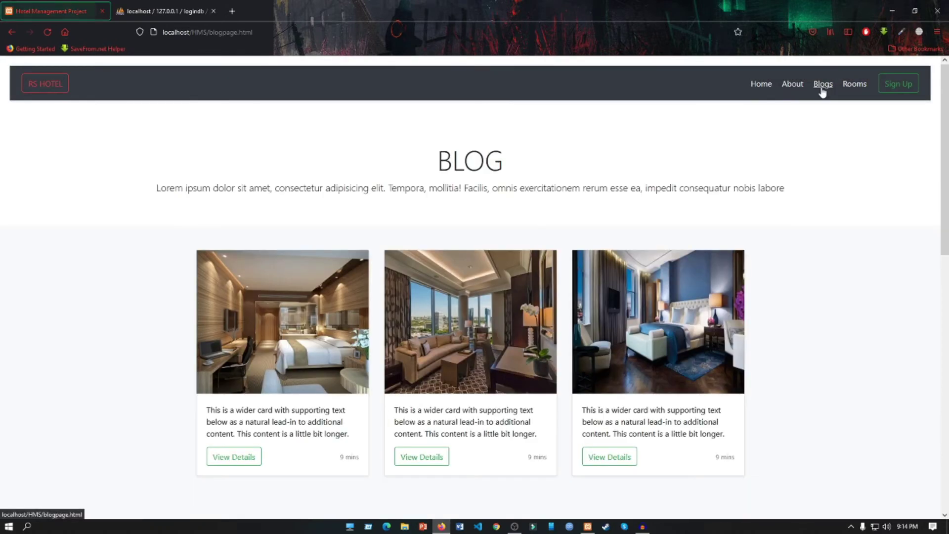
scroll(752, 155, down, 10)
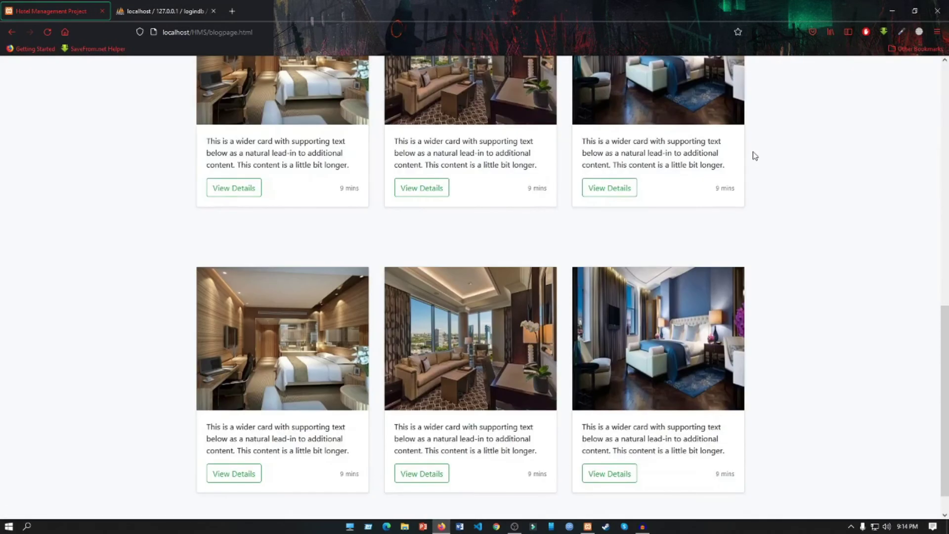
scroll(754, 155, down, 1)
scroll(753, 154, up, 11)
Open the Rooms page and scroll through the room types and prices
click(855, 85)
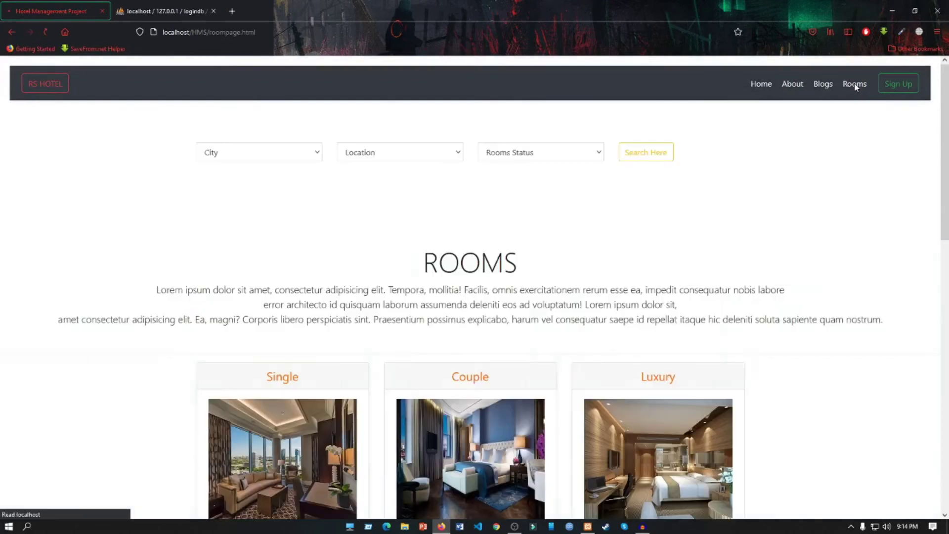
scroll(806, 166, down, 5)
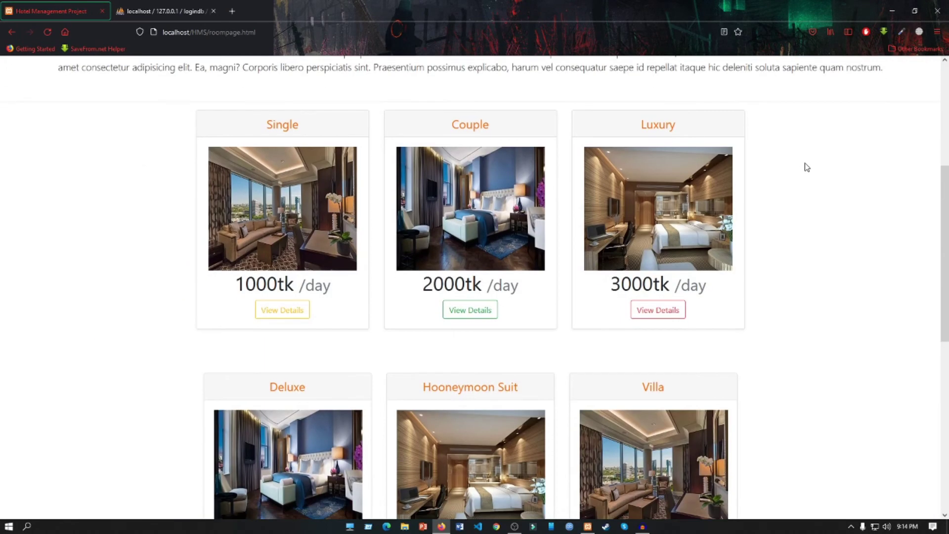
scroll(807, 167, down, 3)
scroll(807, 168, up, 7)
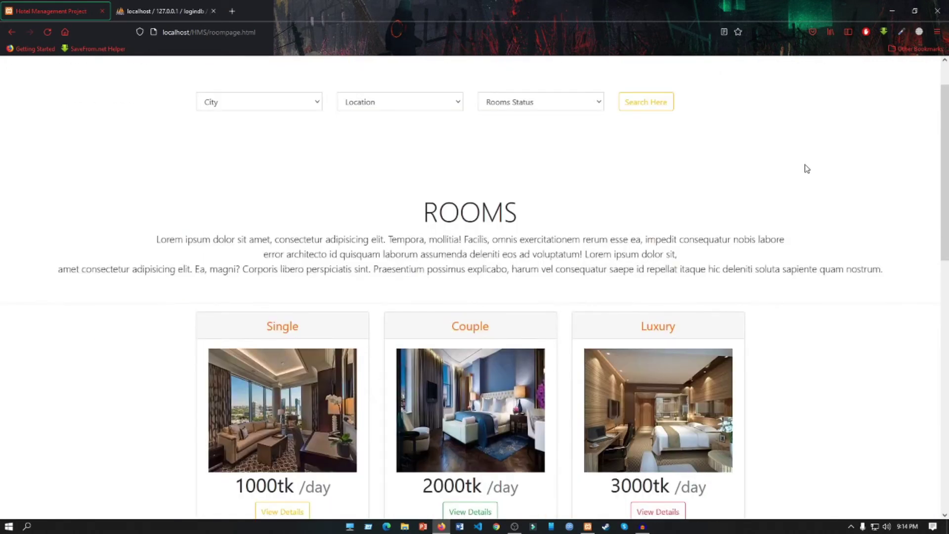
scroll(805, 168, down, 2)
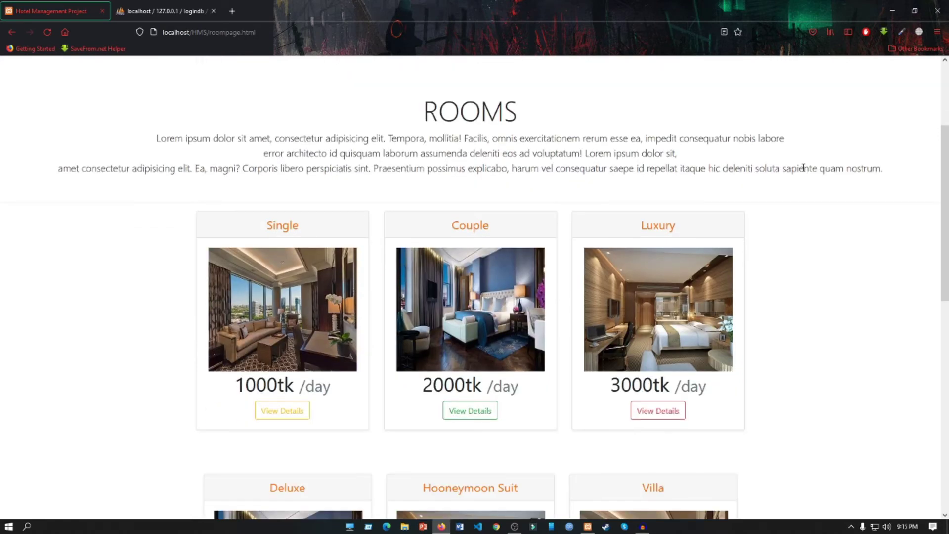
scroll(793, 176, down, 3)
scroll(793, 179, up, 4)
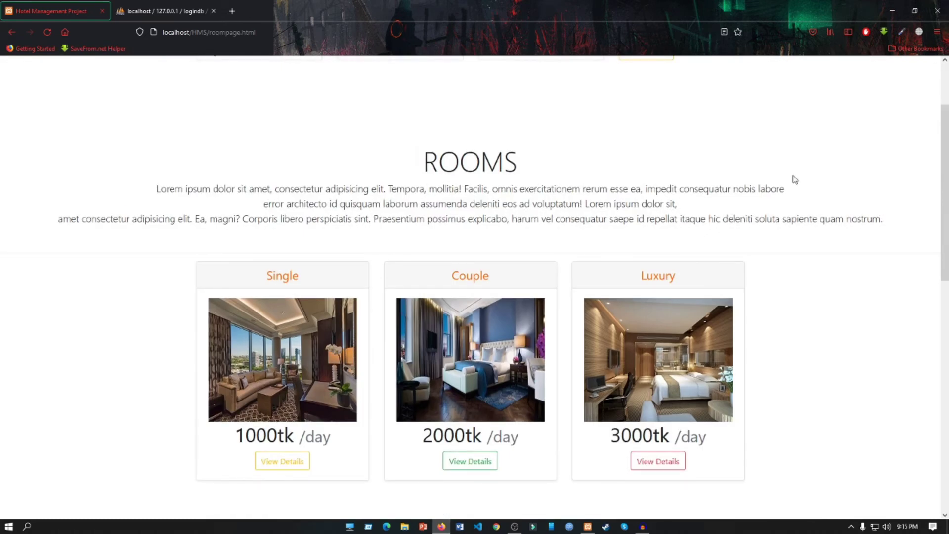
scroll(795, 180, down, 2)
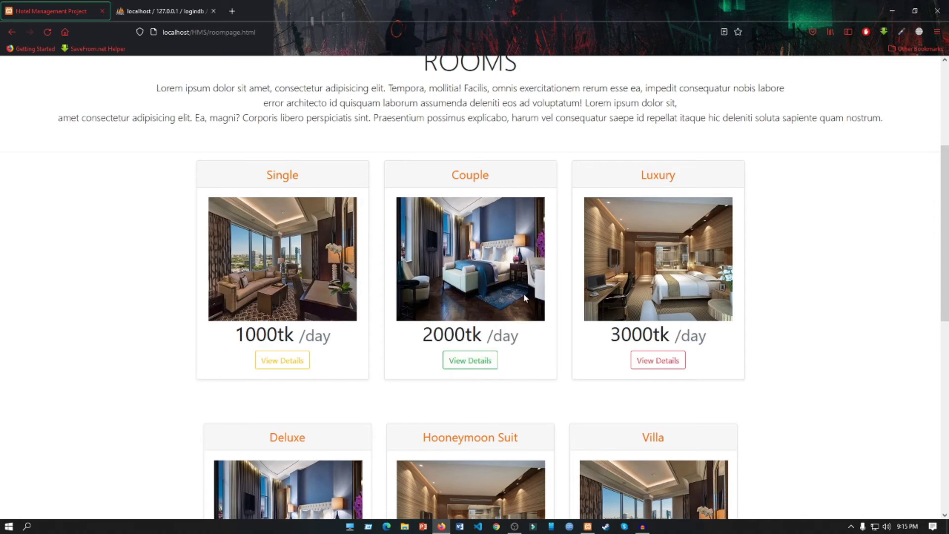
Open the Couple room's details page and scroll down to the gallery and Transaction Here link
click(481, 359)
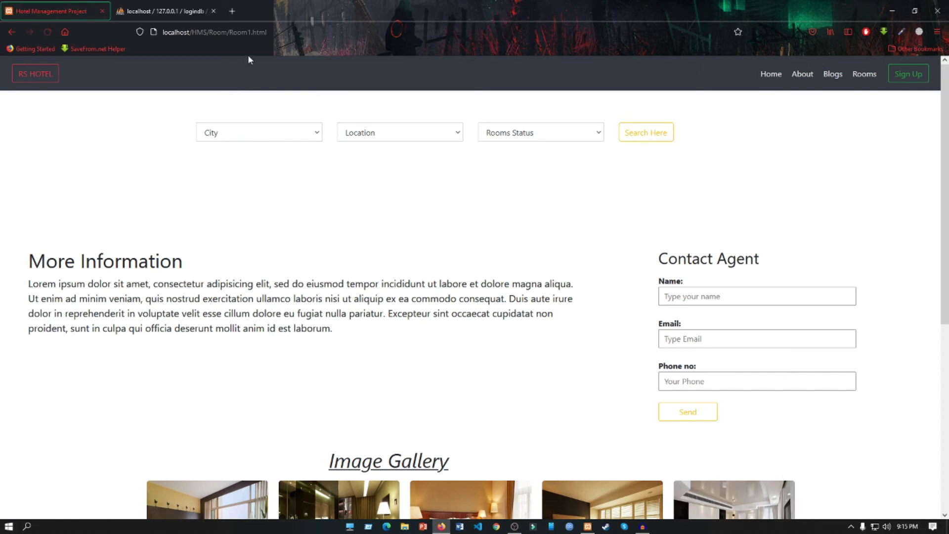
scroll(608, 172, down, 3)
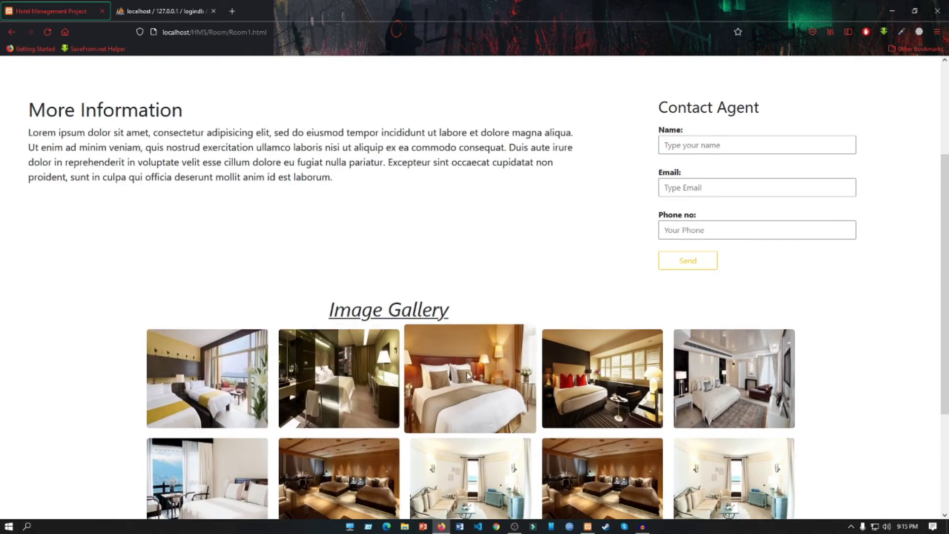
scroll(815, 373, down, 1)
scroll(837, 370, down, 3)
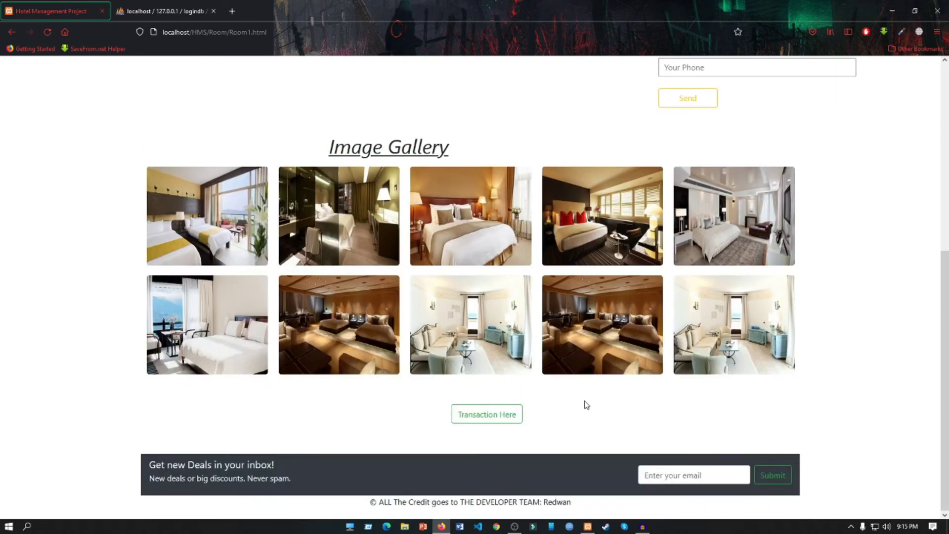
Open the transaction form, fill in username, account number, amount 10000 and PIN, and submit
click(510, 418)
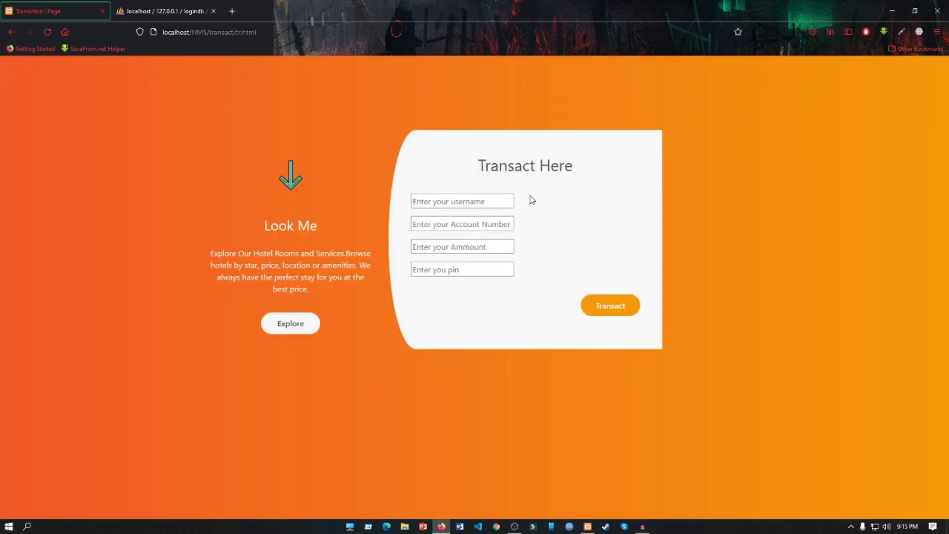
click(487, 201)
text(ray)
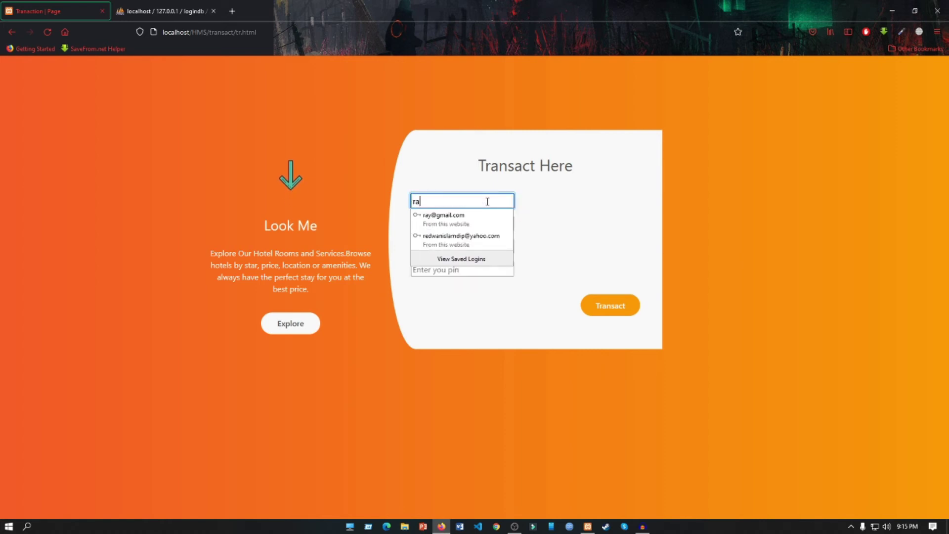
click(516, 214)
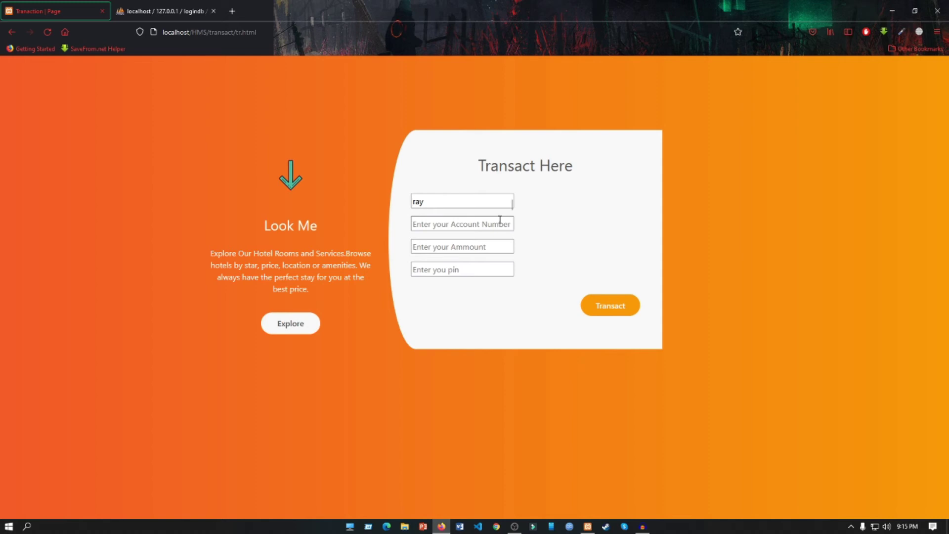
click(500, 220)
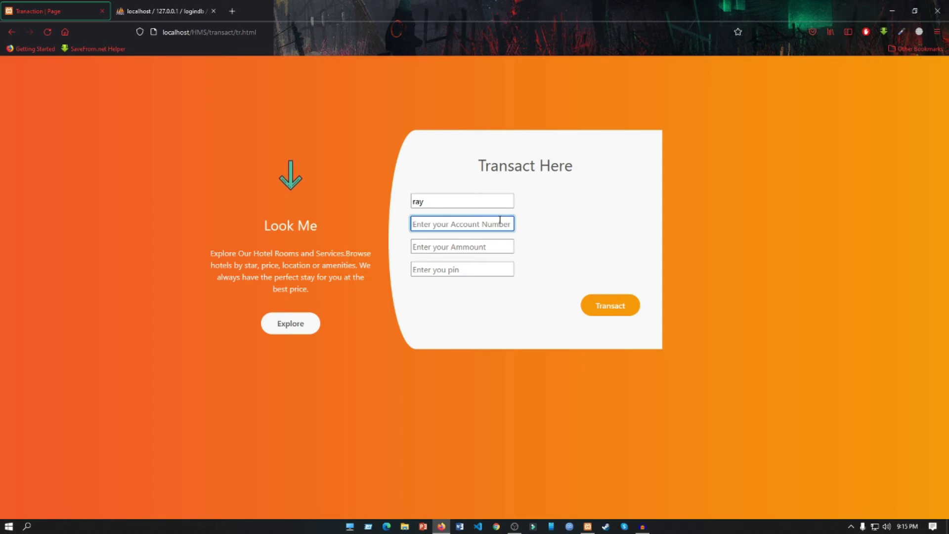
text(555)
click(460, 249)
text(10)
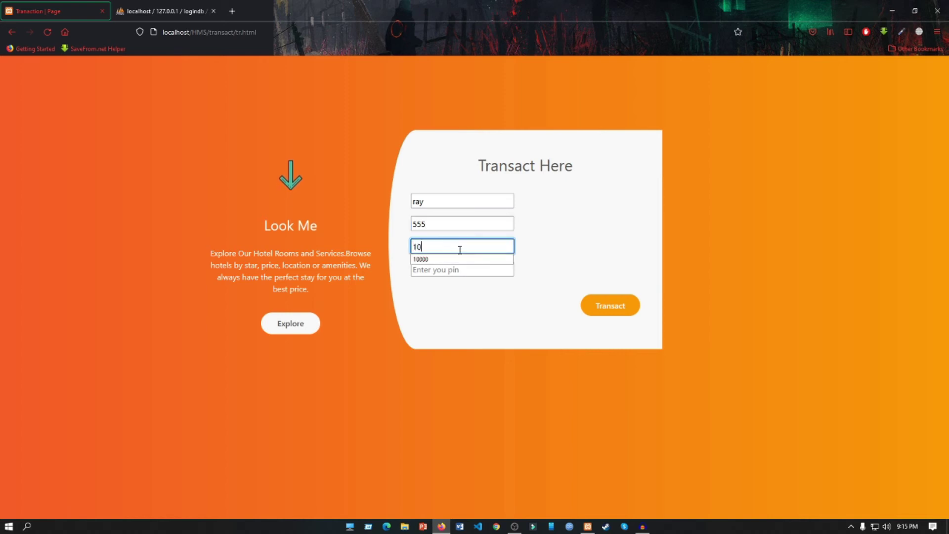
text(000)
click(458, 269)
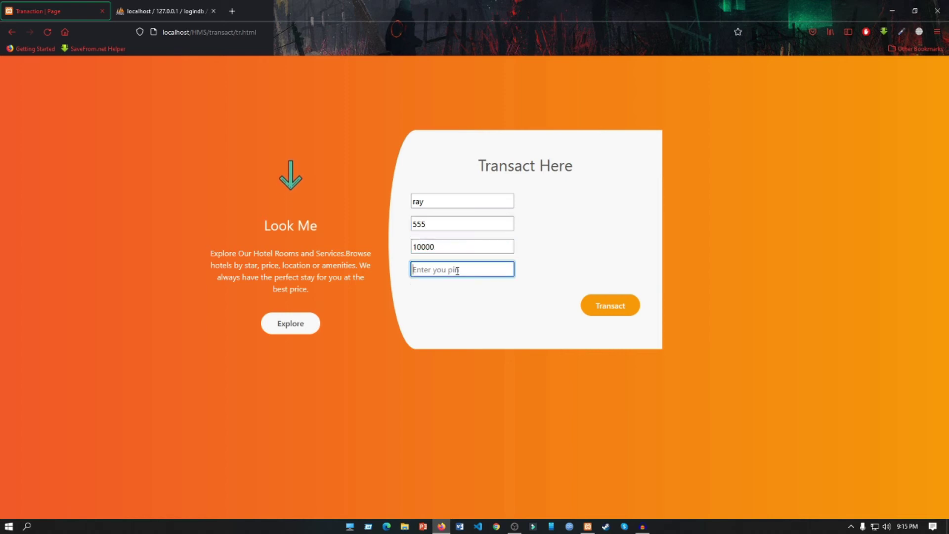
text(123)
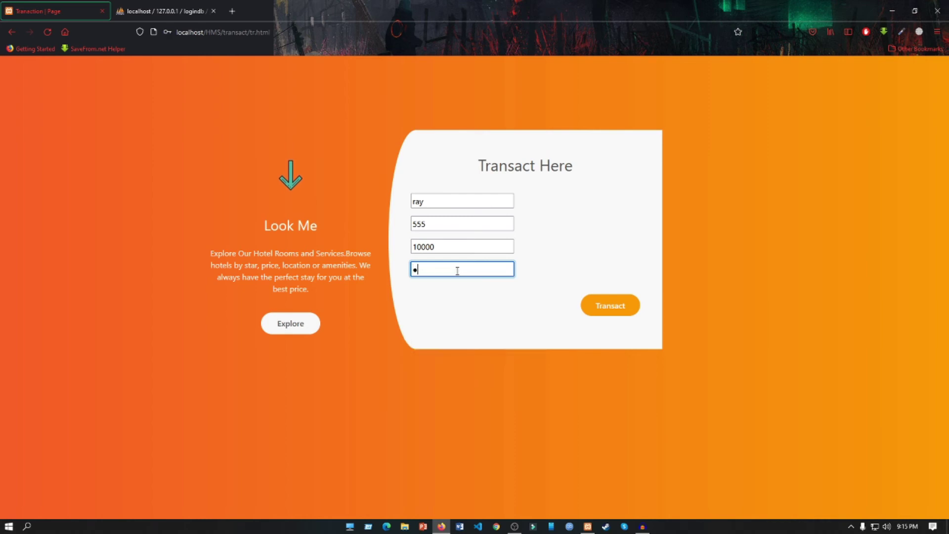
click(612, 312)
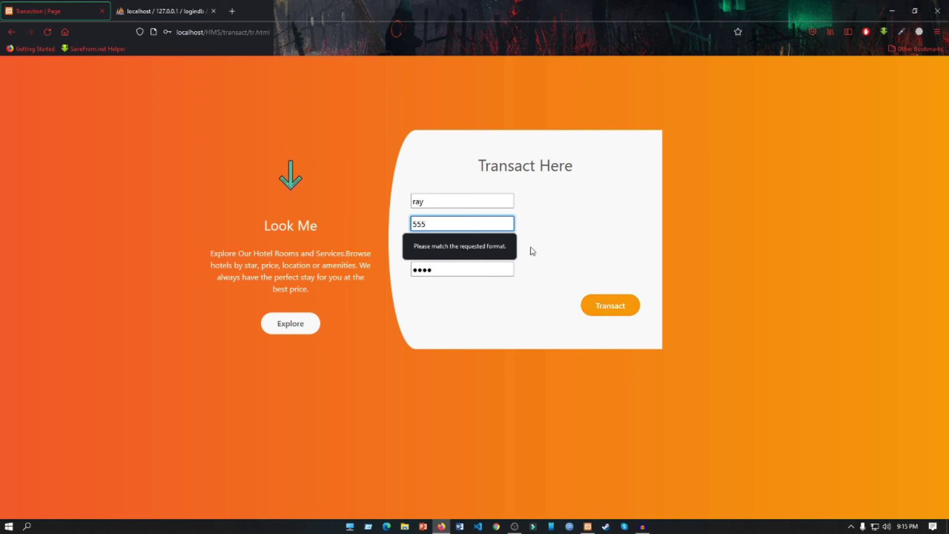
Dismiss the format warning and replace the invalid account number with an eight-digit one
click(549, 250)
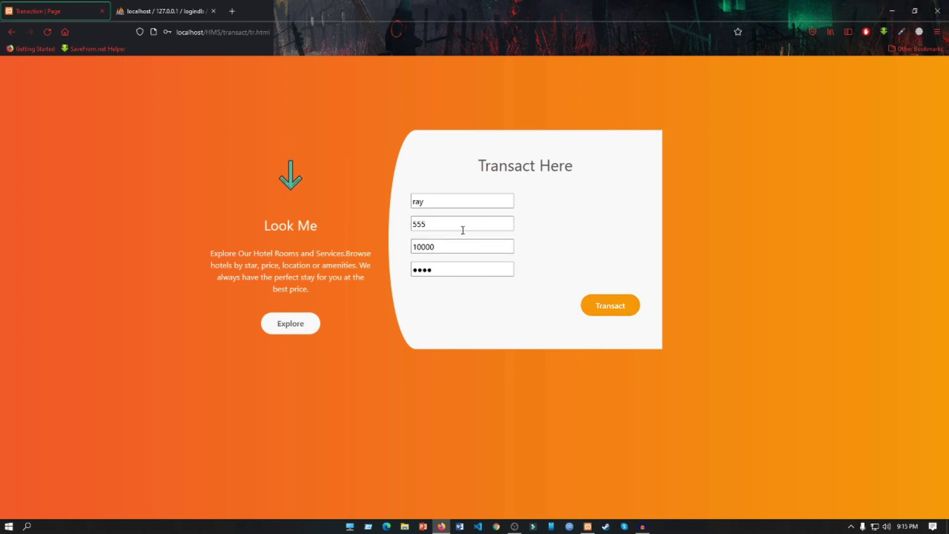
double_click(462, 227)
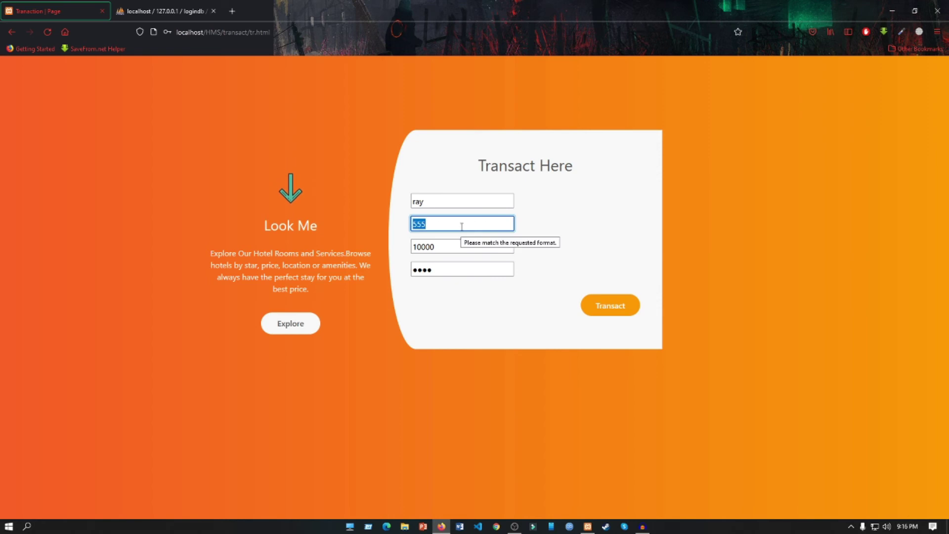
key(BackSpace)
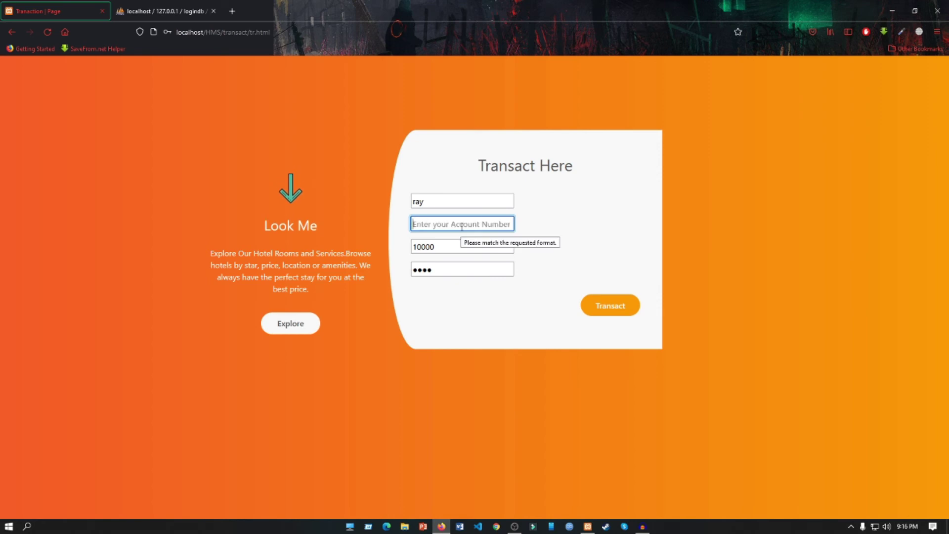
text(55552222)
Submit the transaction, save the login, and confirm the 10000 row in phpMyAdmin's transact table
click(600, 307)
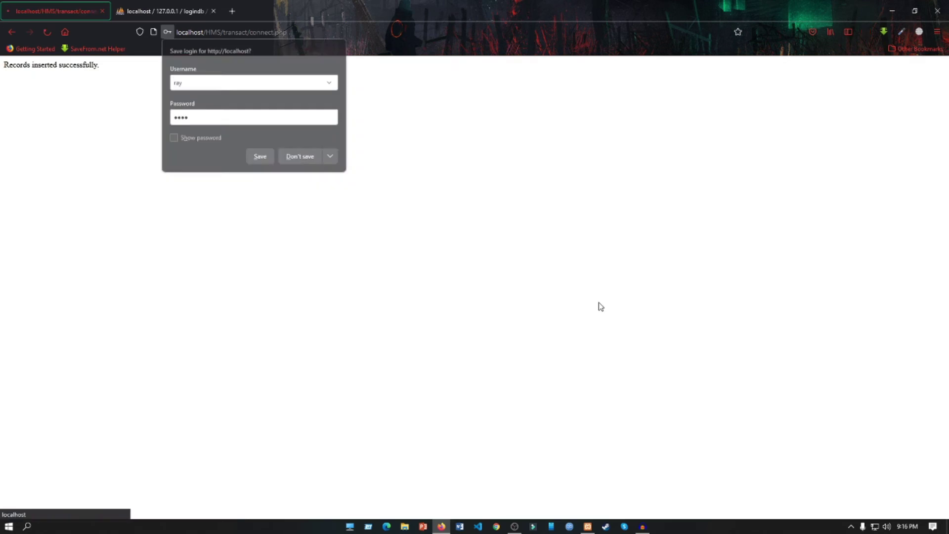
click(259, 156)
click(12, 32)
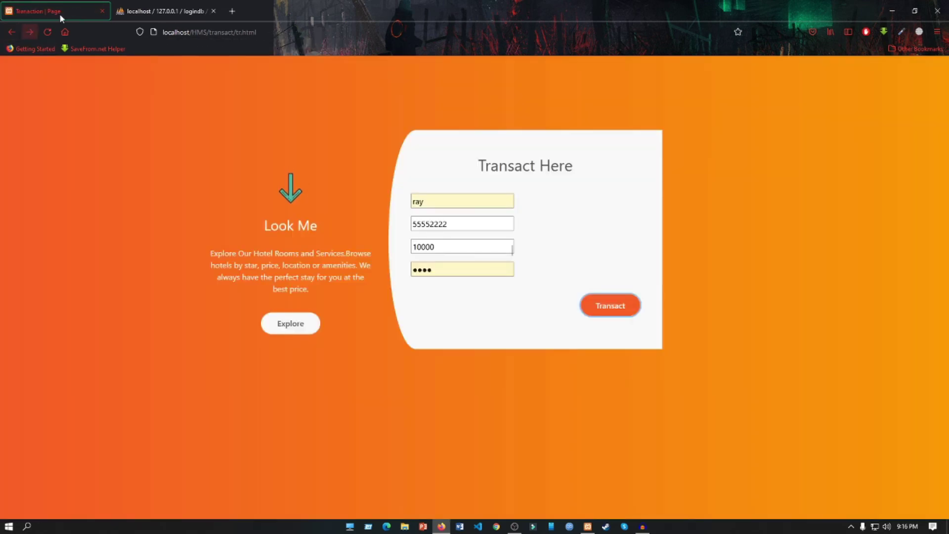
click(145, 6)
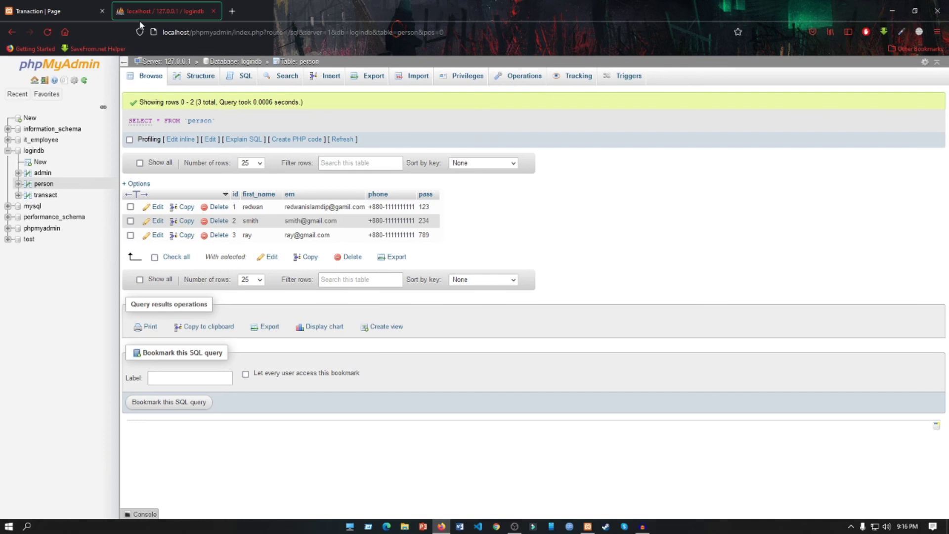
click(44, 197)
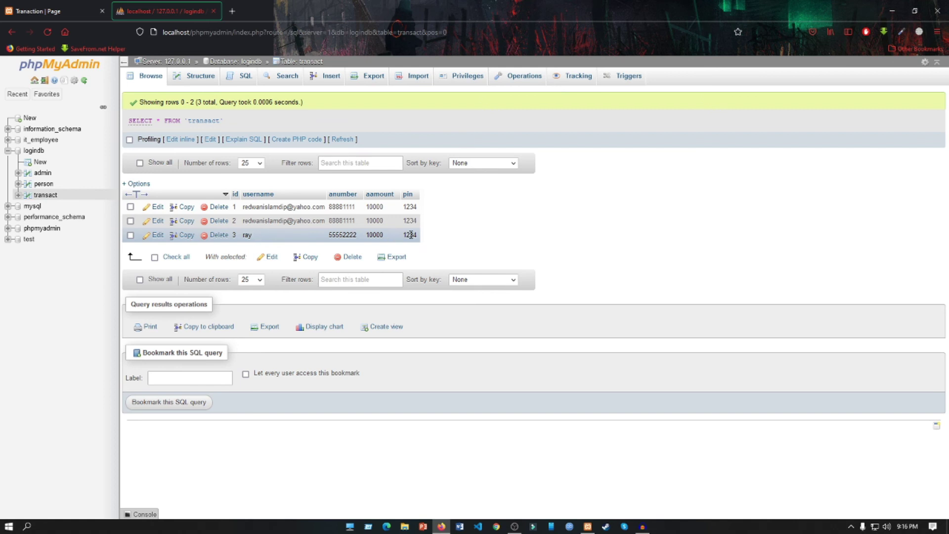
click(74, 10)
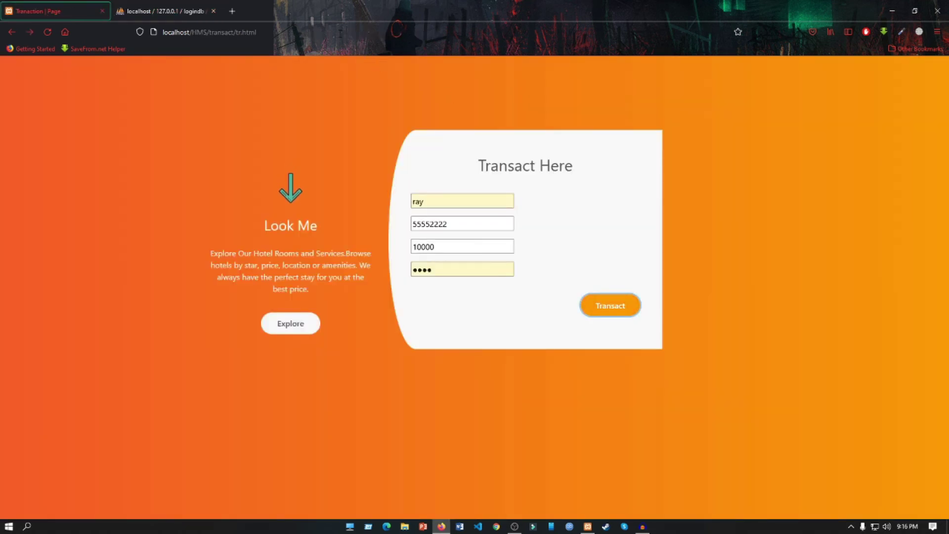
Edit the address to localhost/HMS/admin/details/ to open the Admin Panel
click(340, 33)
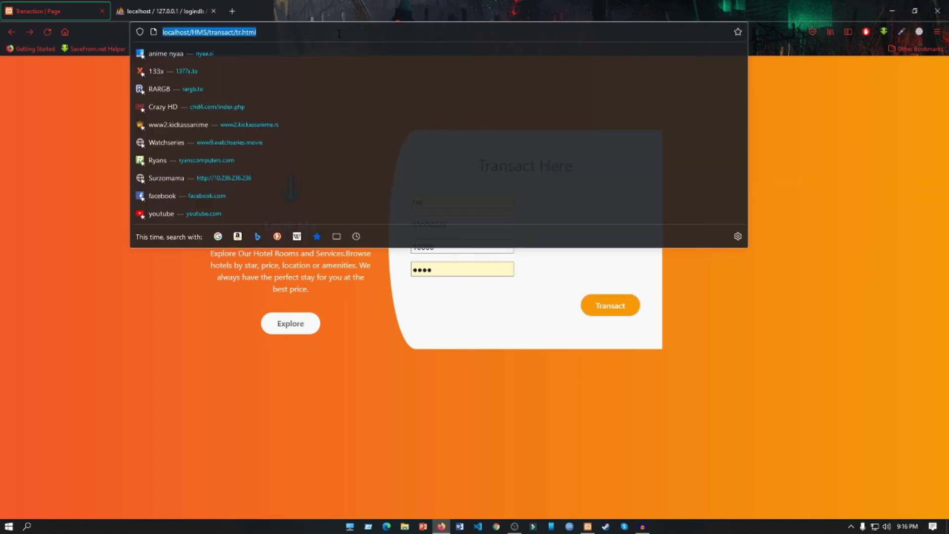
click(340, 33)
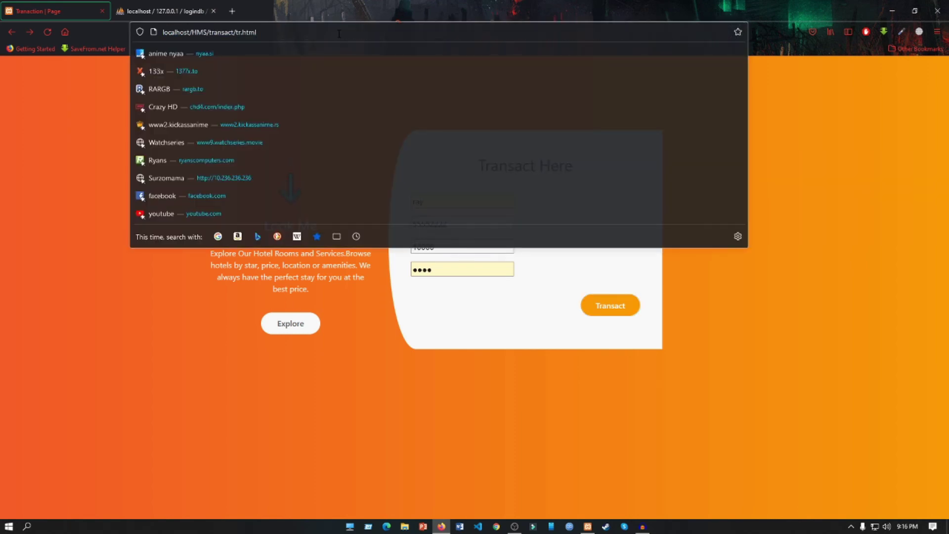
key(BackSpace)
key(BackSpace)
key(BackSpace)
key(BackSpace)
key(BackSpace)
key(BackSpace)
key(BackSpace)
key(BackSpace)
key(BackSpace)
key(BackSpace)
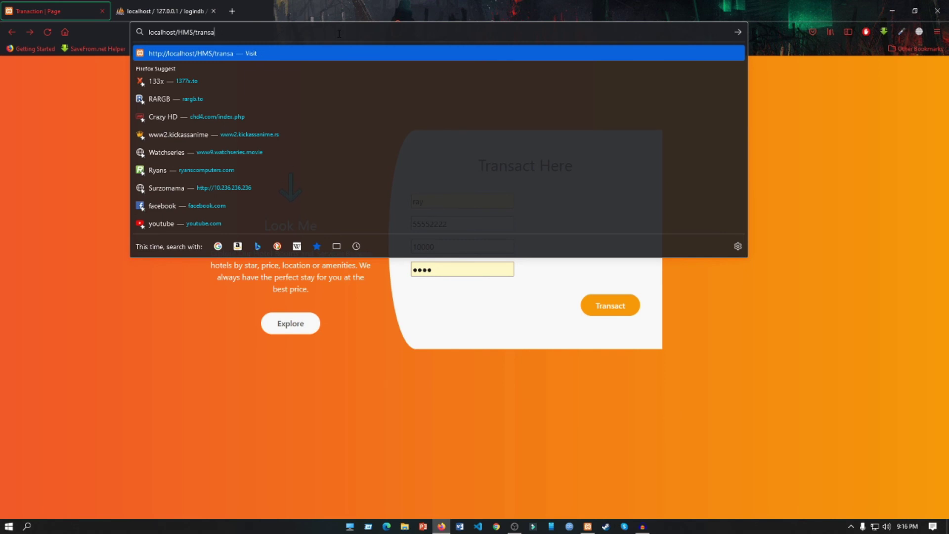
key(BackSpace)
key(BackSpace)
key(BackSpace)
key(BackSpace)
key(BackSpace)
key(BackSpace)
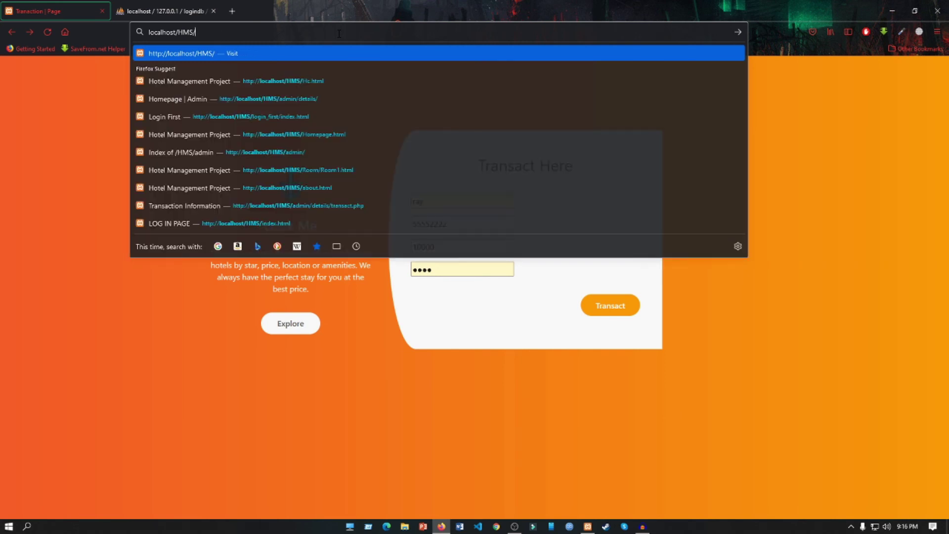
text(admin)
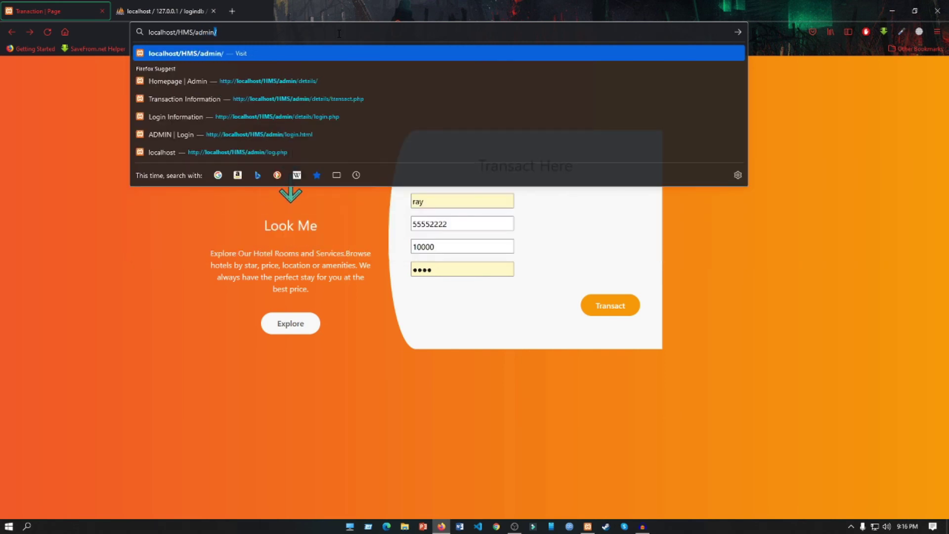
text(/deta)
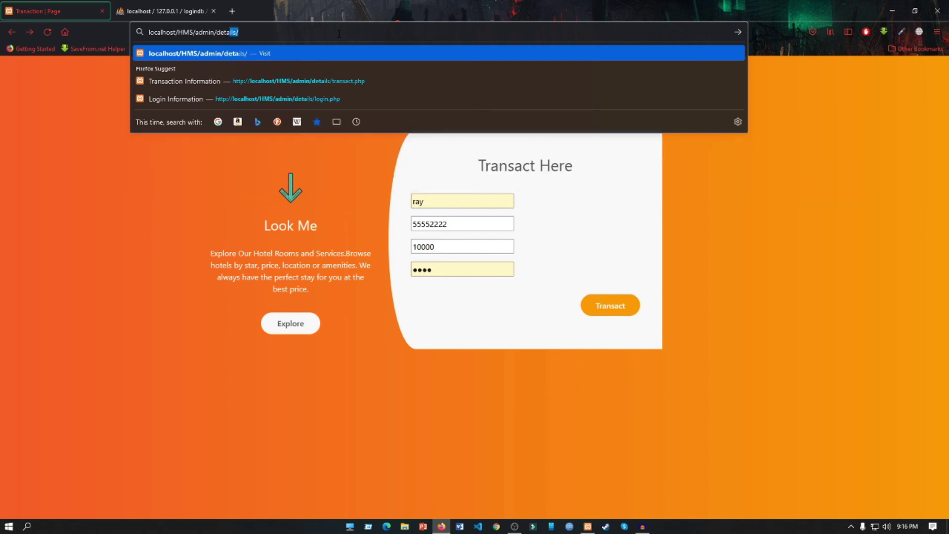
key(Return)
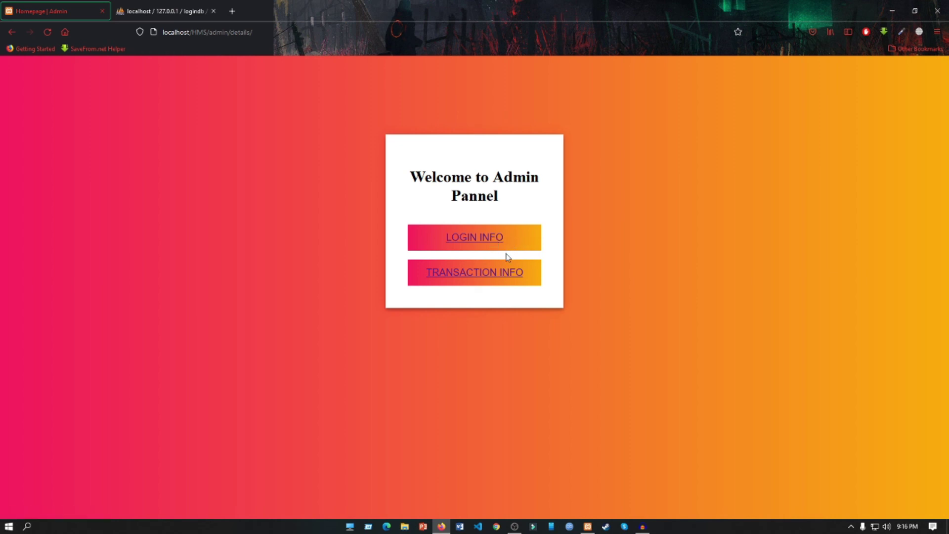
View the admin Login Info table, then the Transaction Info table listing the 10000 transactions
click(485, 240)
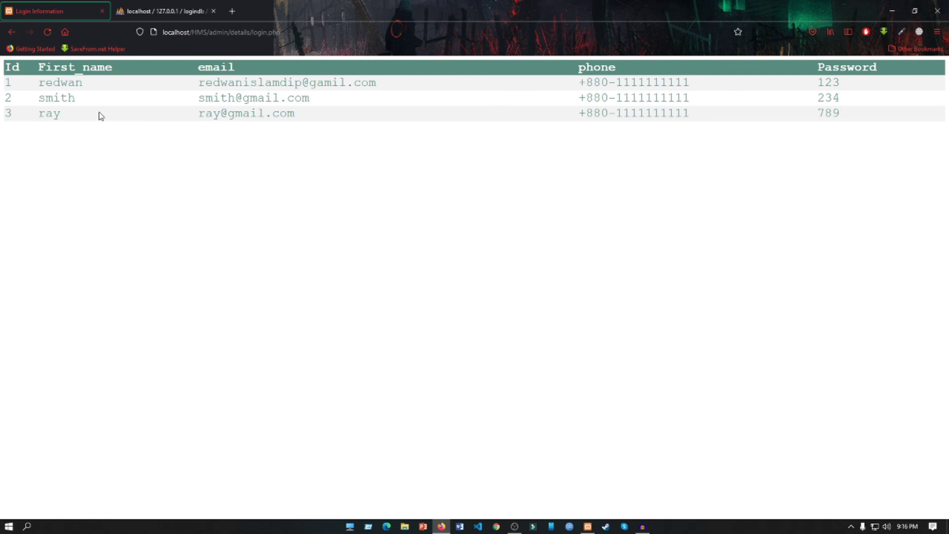
click(12, 32)
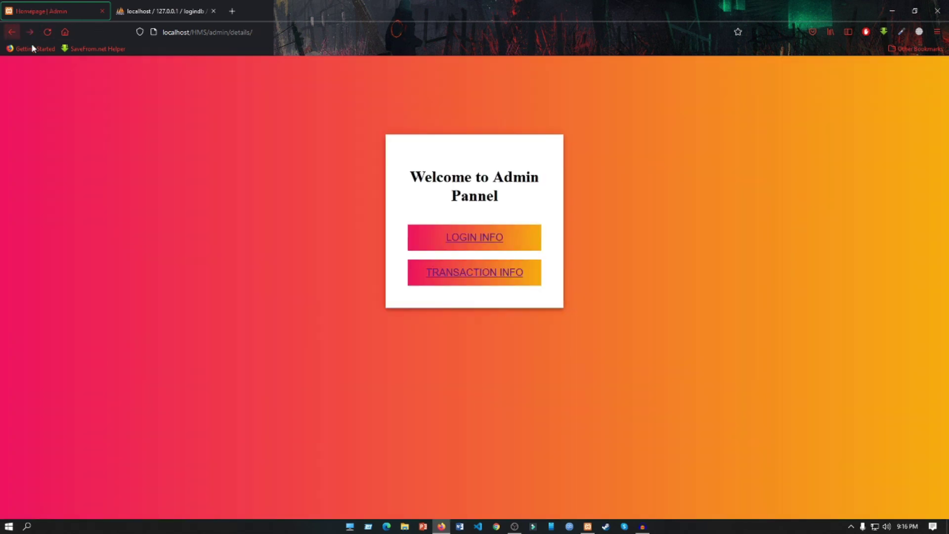
click(470, 280)
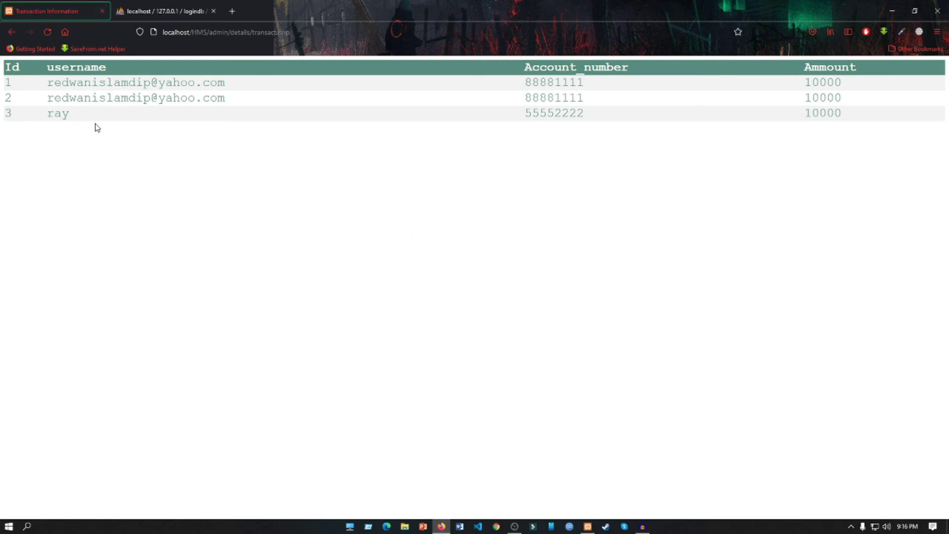